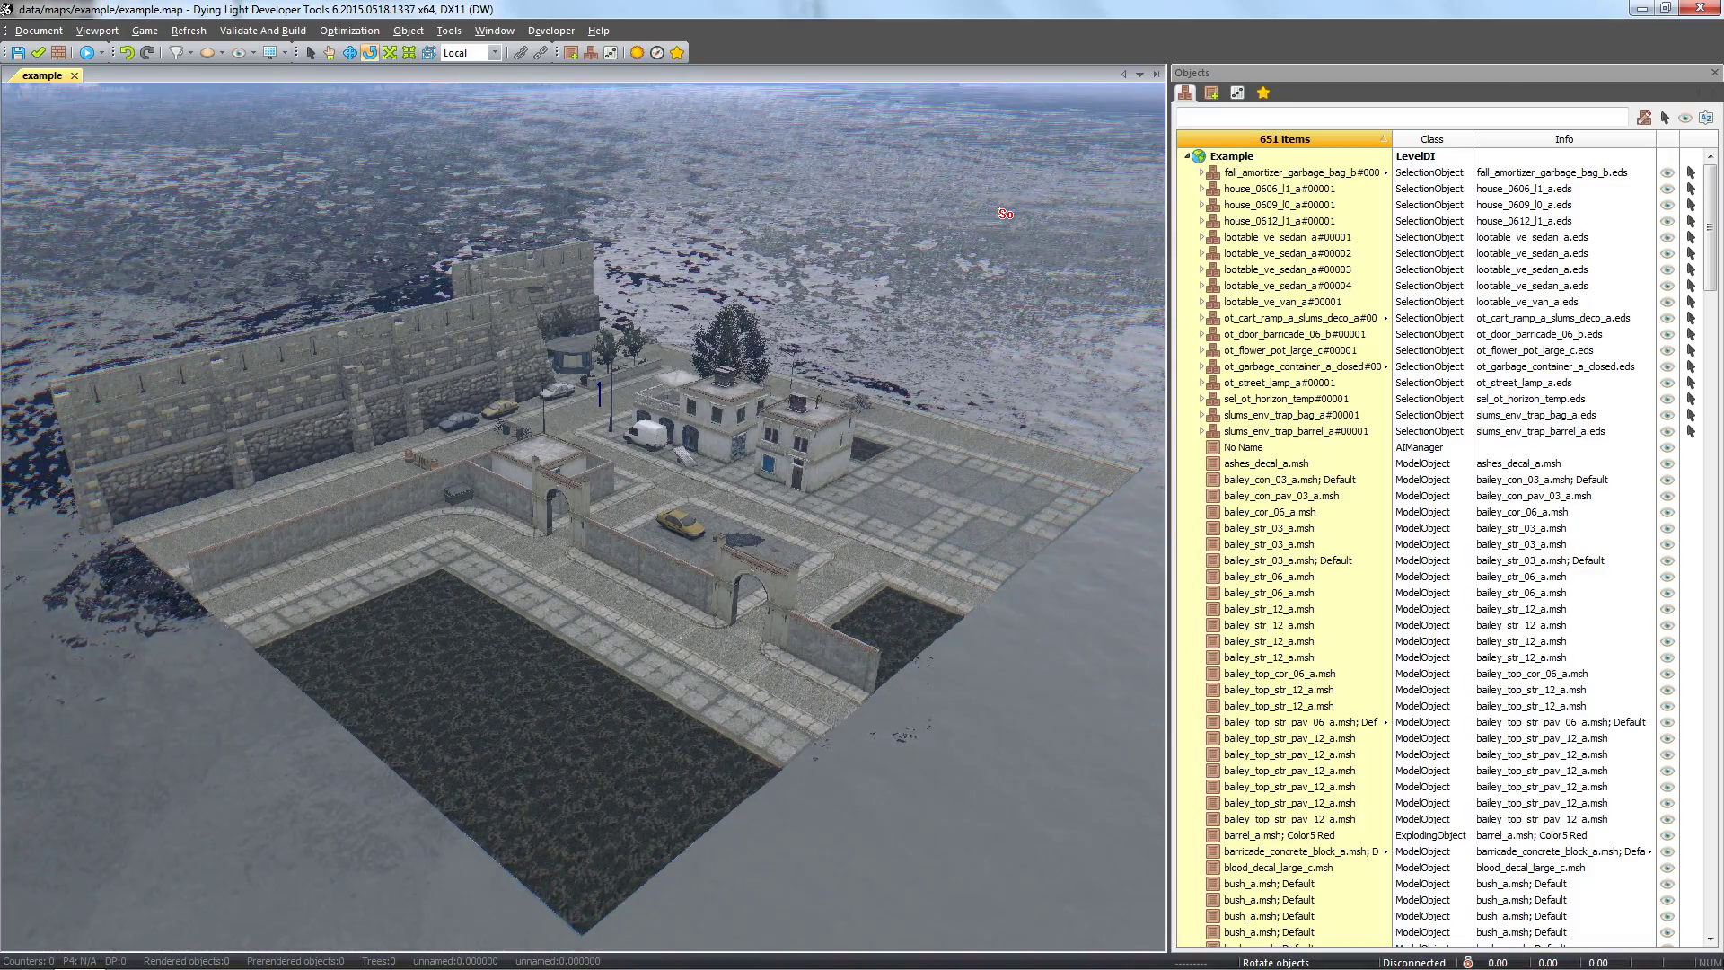
- In Varlist, set the time of day to 20:30 and lower the weather to 0.05 for heavy fog
left_click(638, 52)
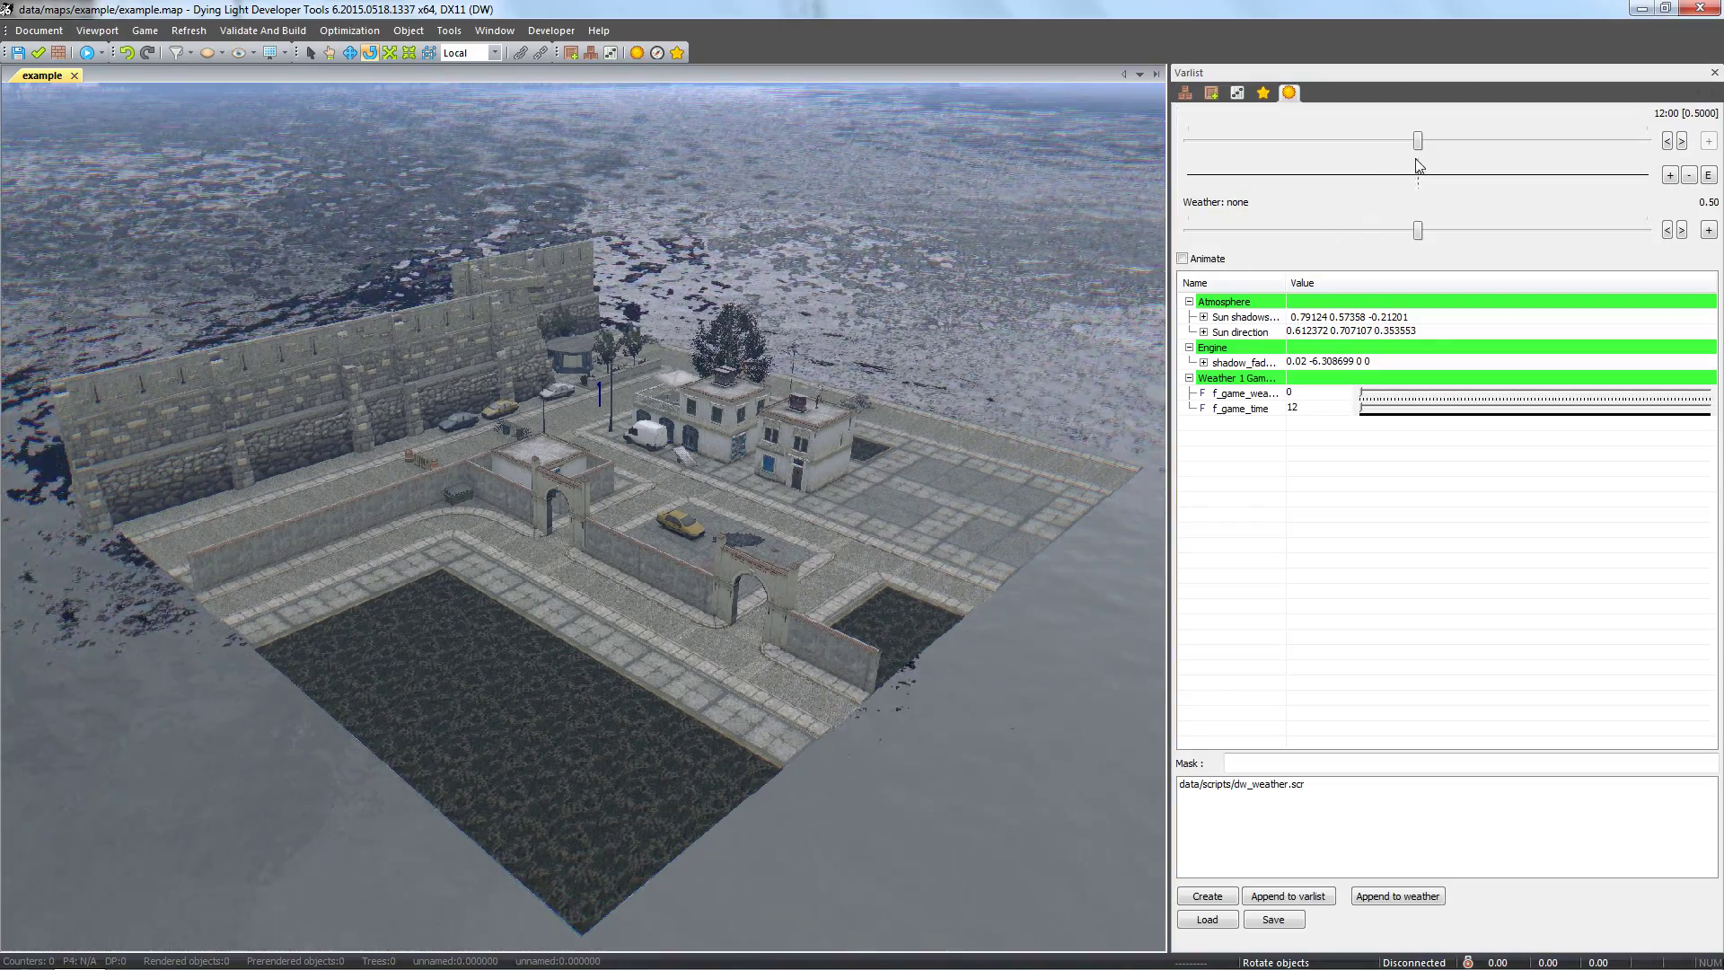
left_click_drag(1417, 140, 1578, 145)
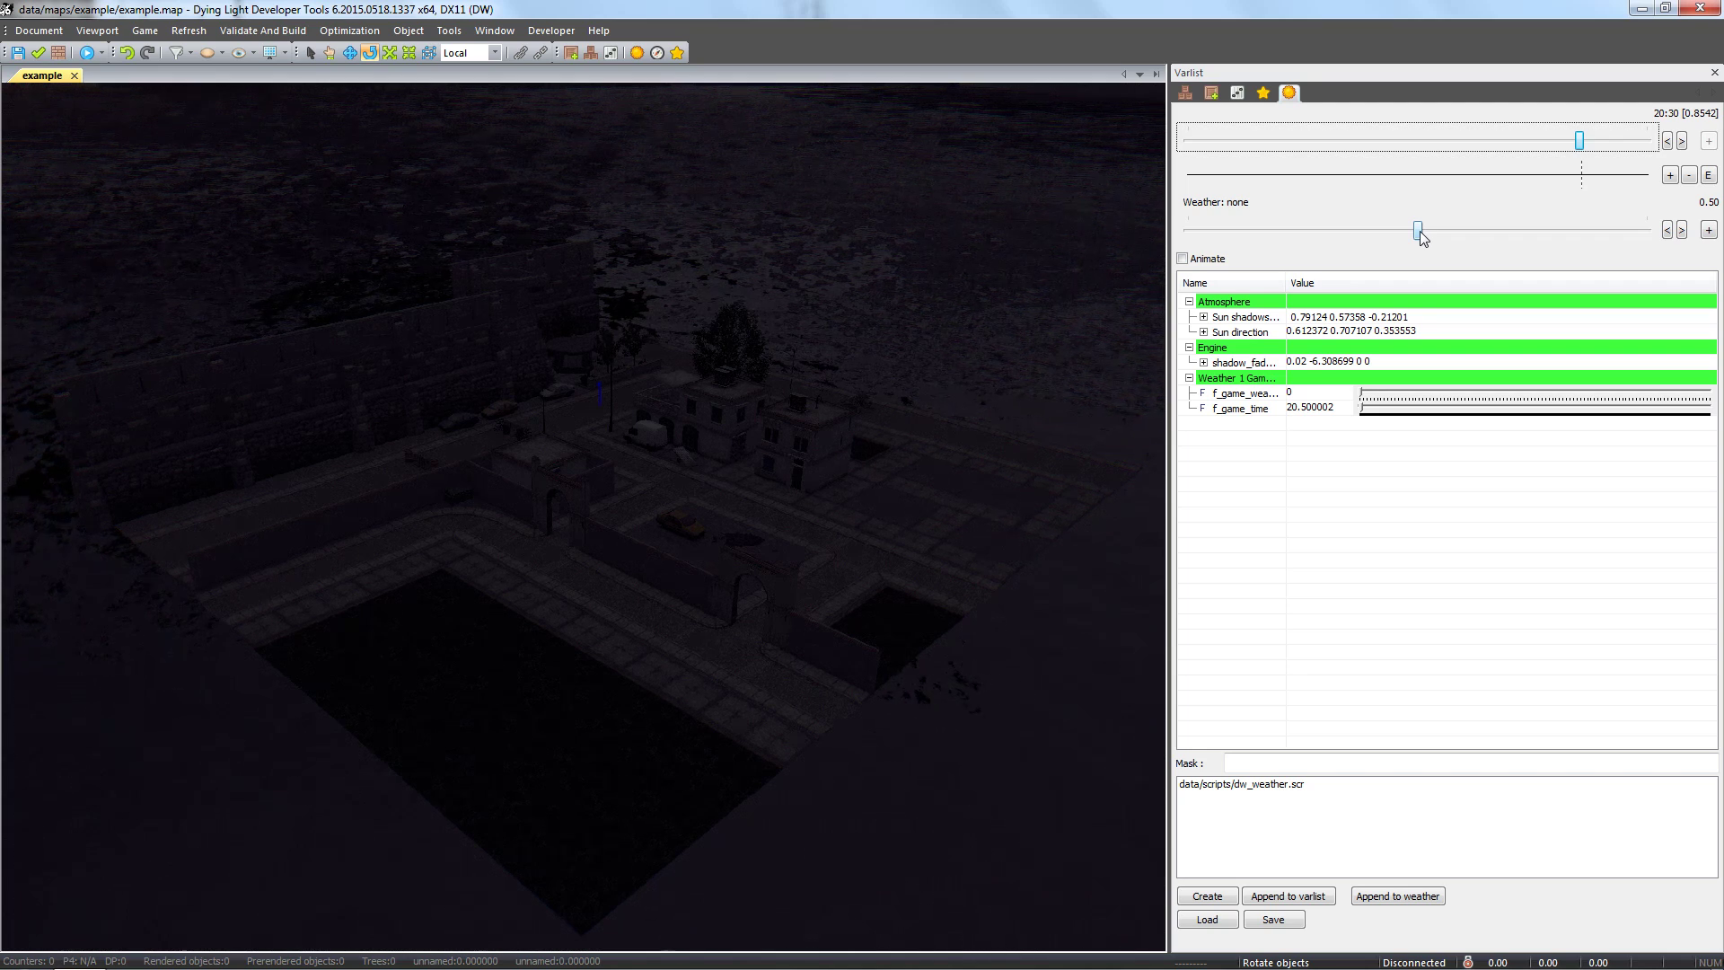
left_click_drag(1417, 230, 1216, 239)
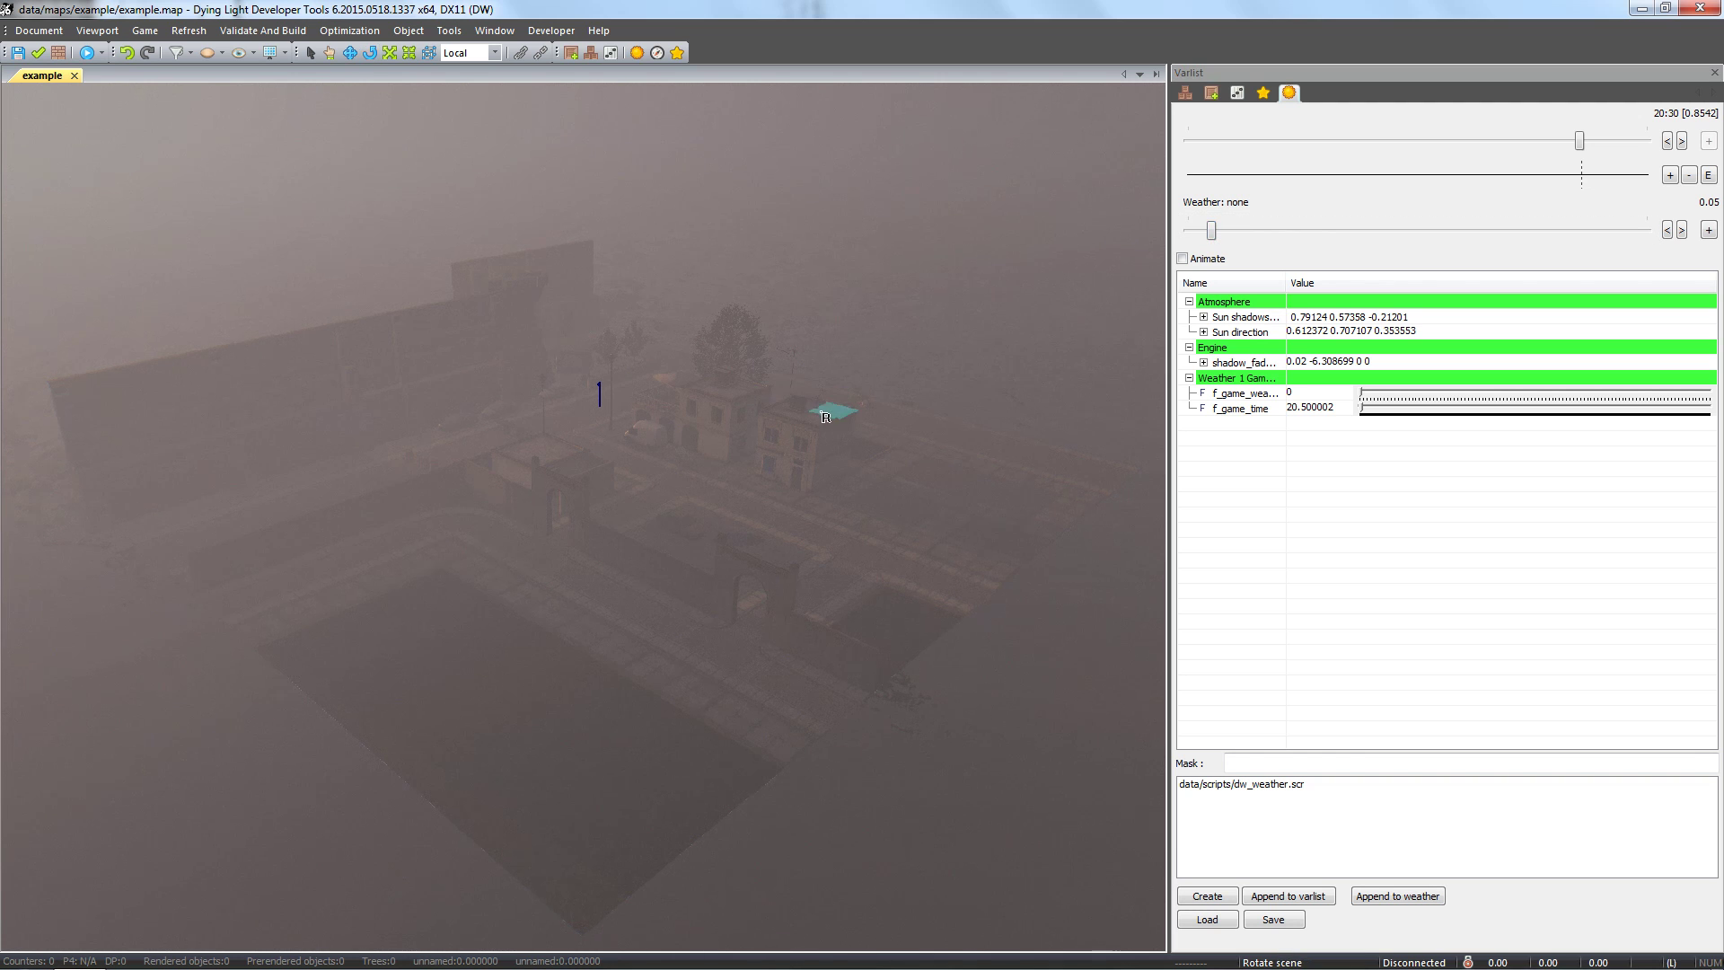
right_click_drag(866, 386, 828, 413)
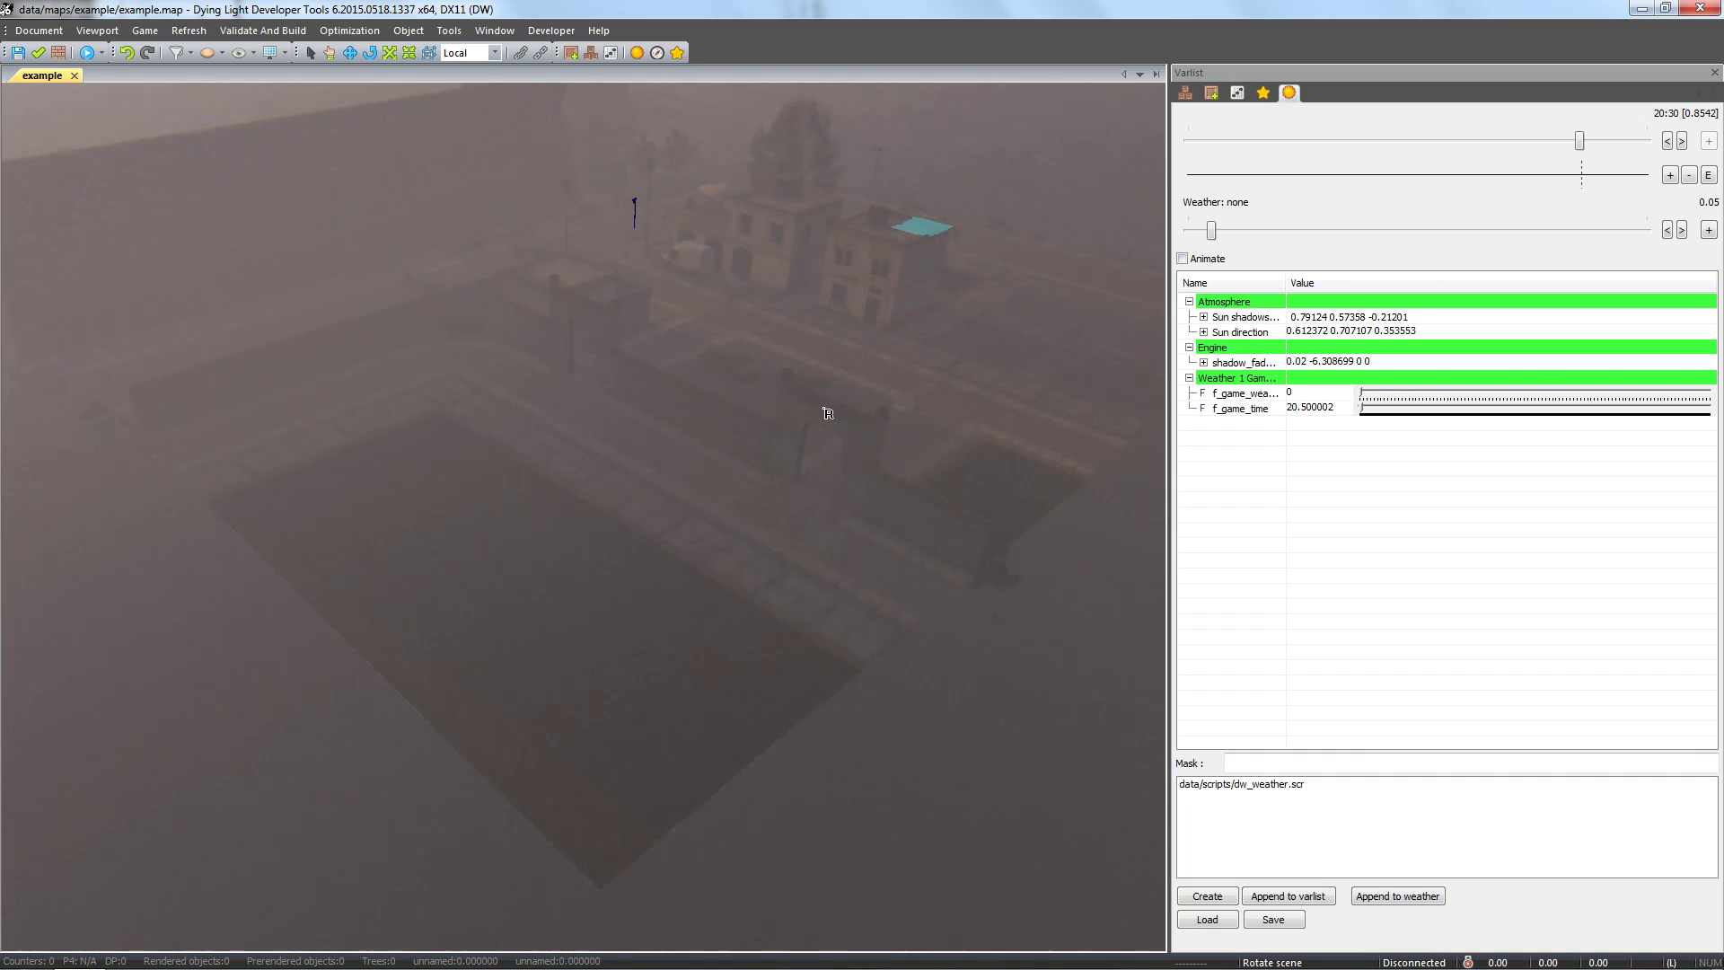
right_click_drag(828, 413, 827, 412)
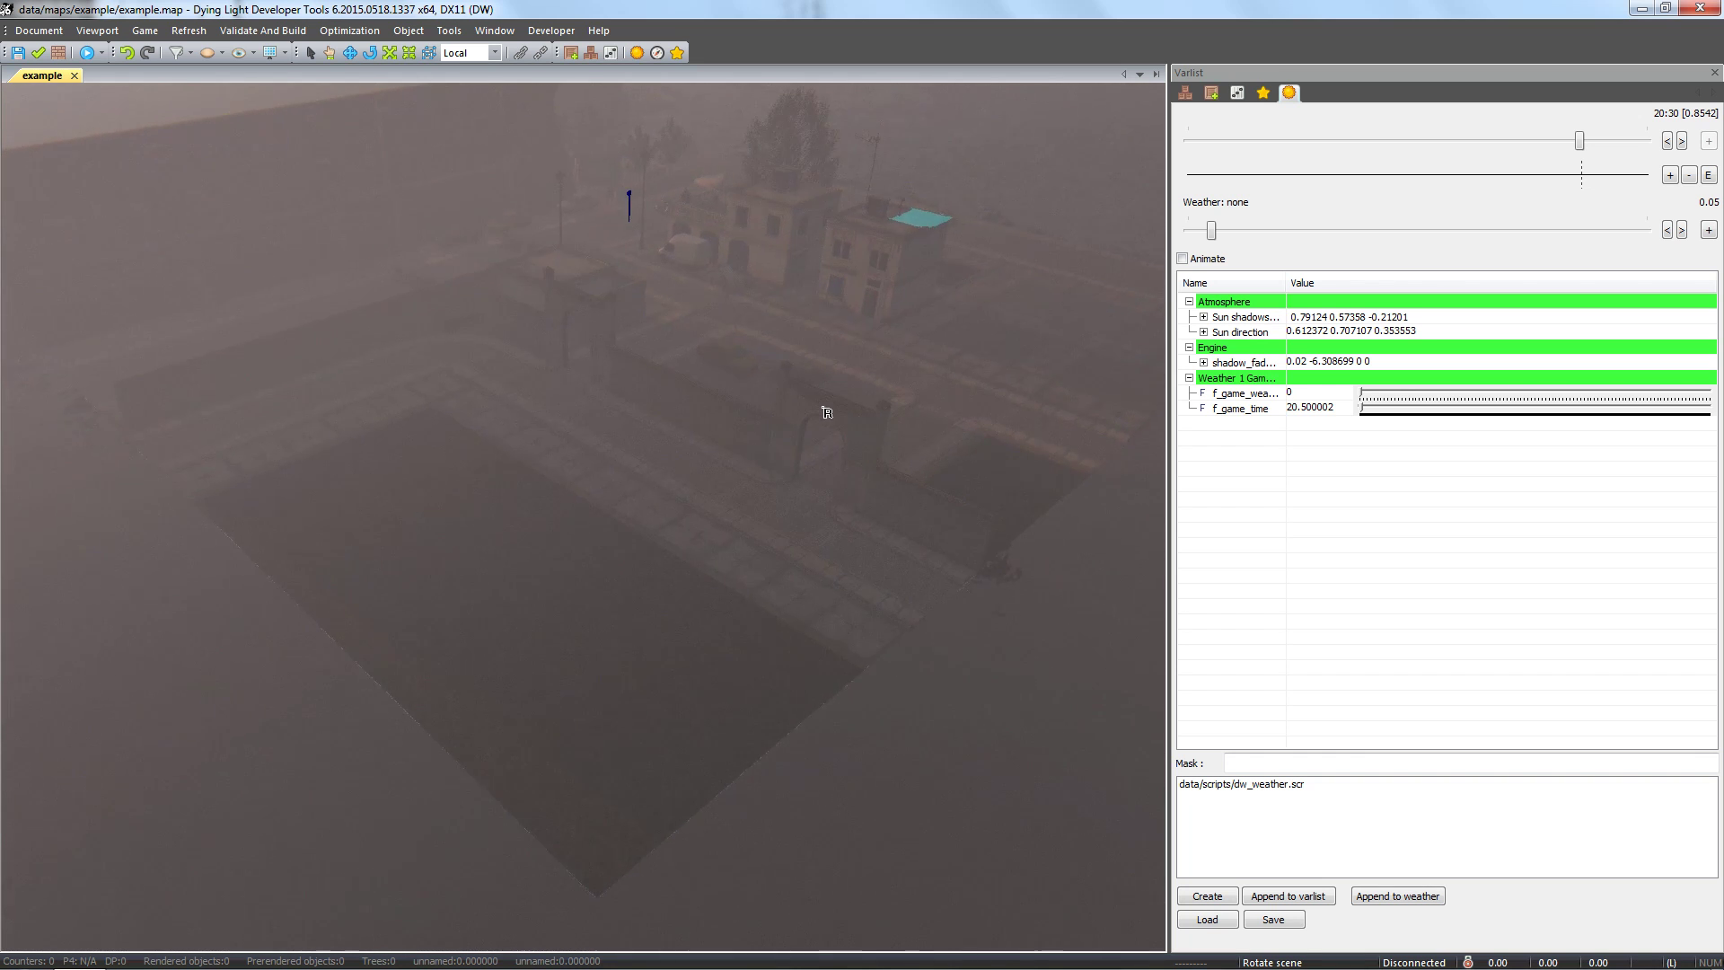
- Place four Playable Area Points at the courtyard's bottom, left, back and right corners
left_click(1211, 92)
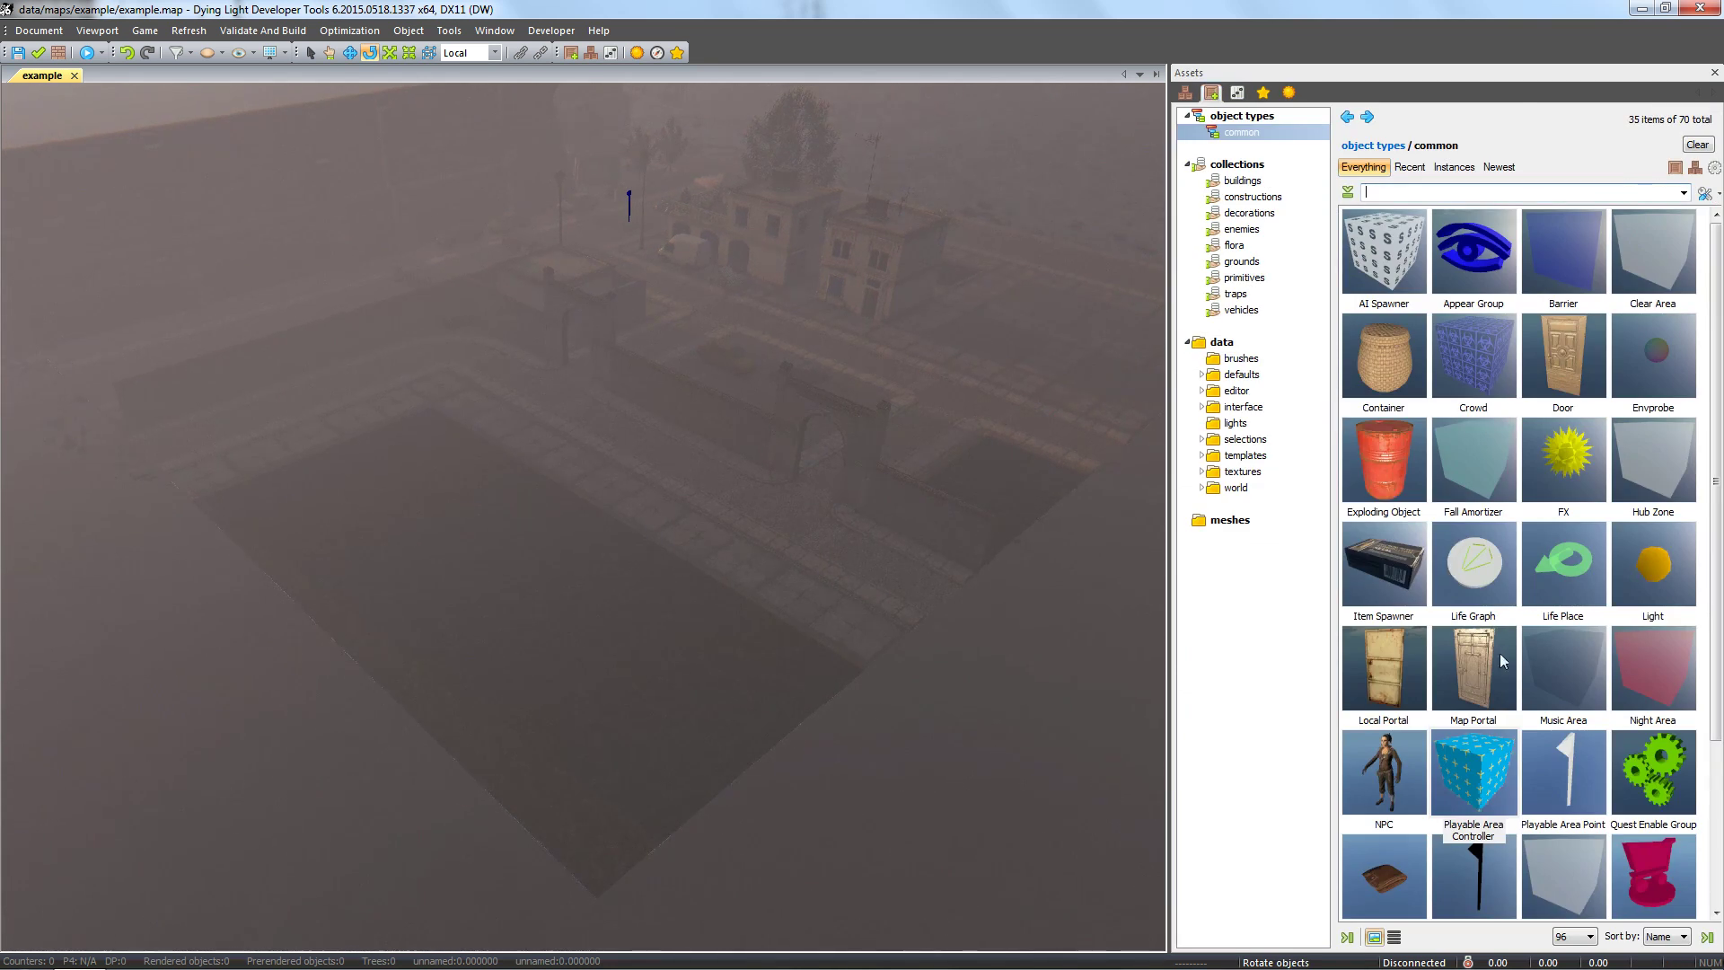
left_click_drag(1574, 781, 704, 779)
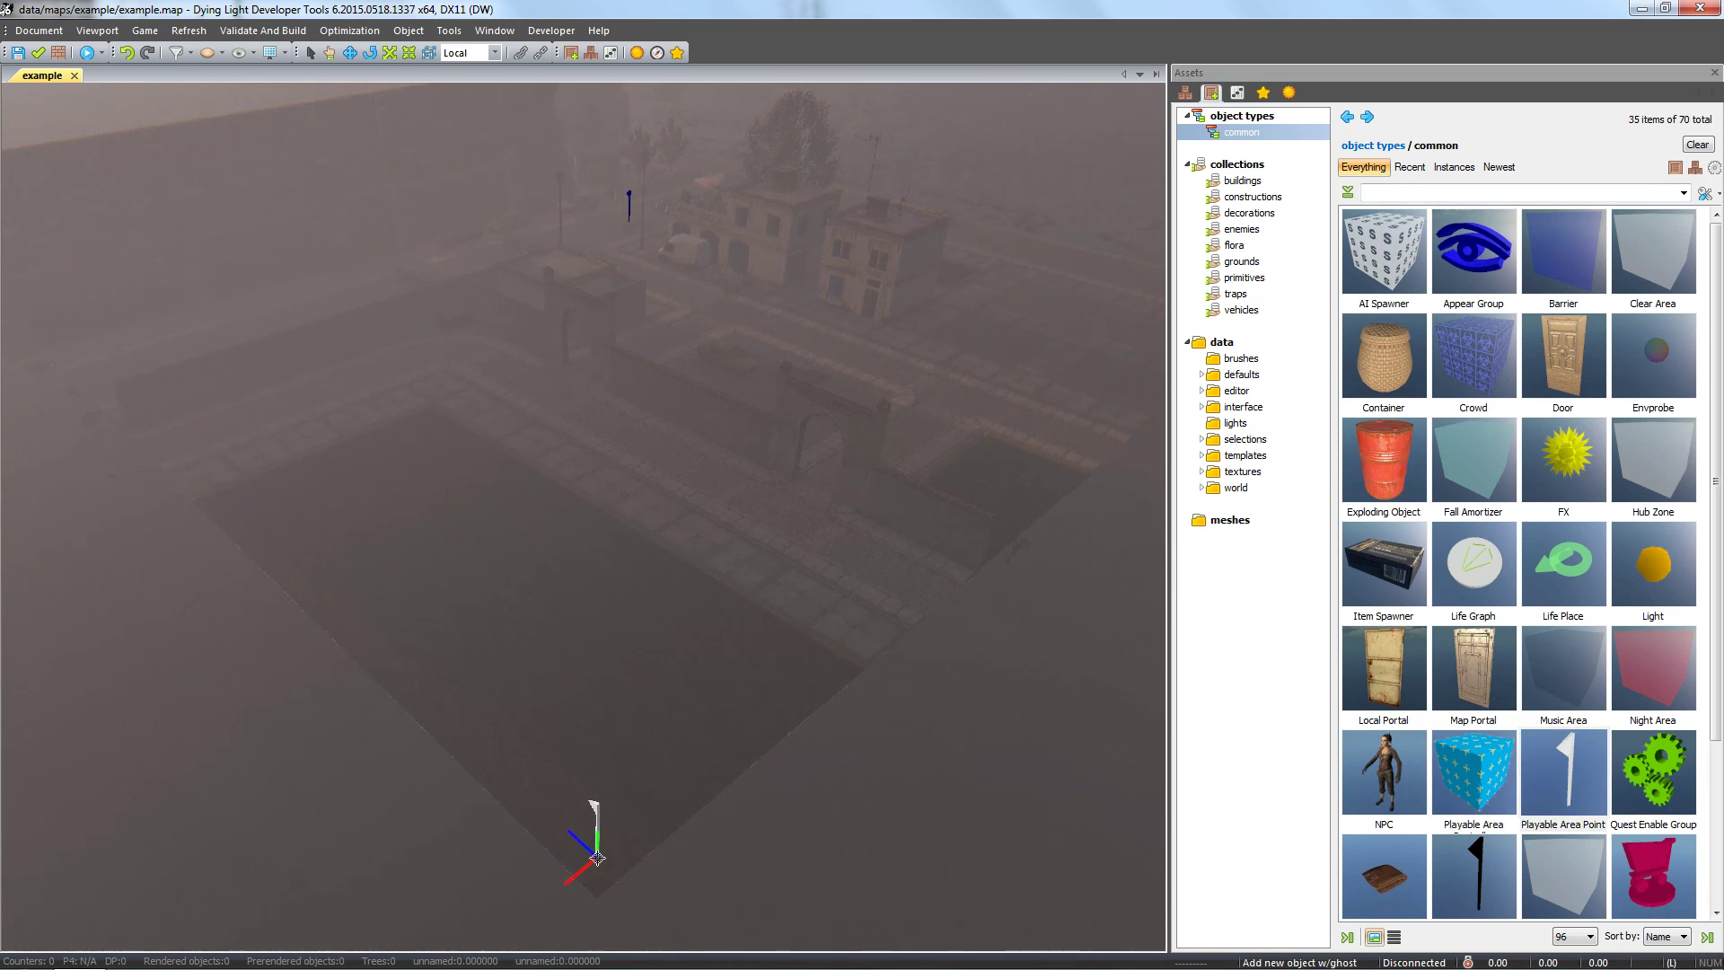
left_click(596, 858)
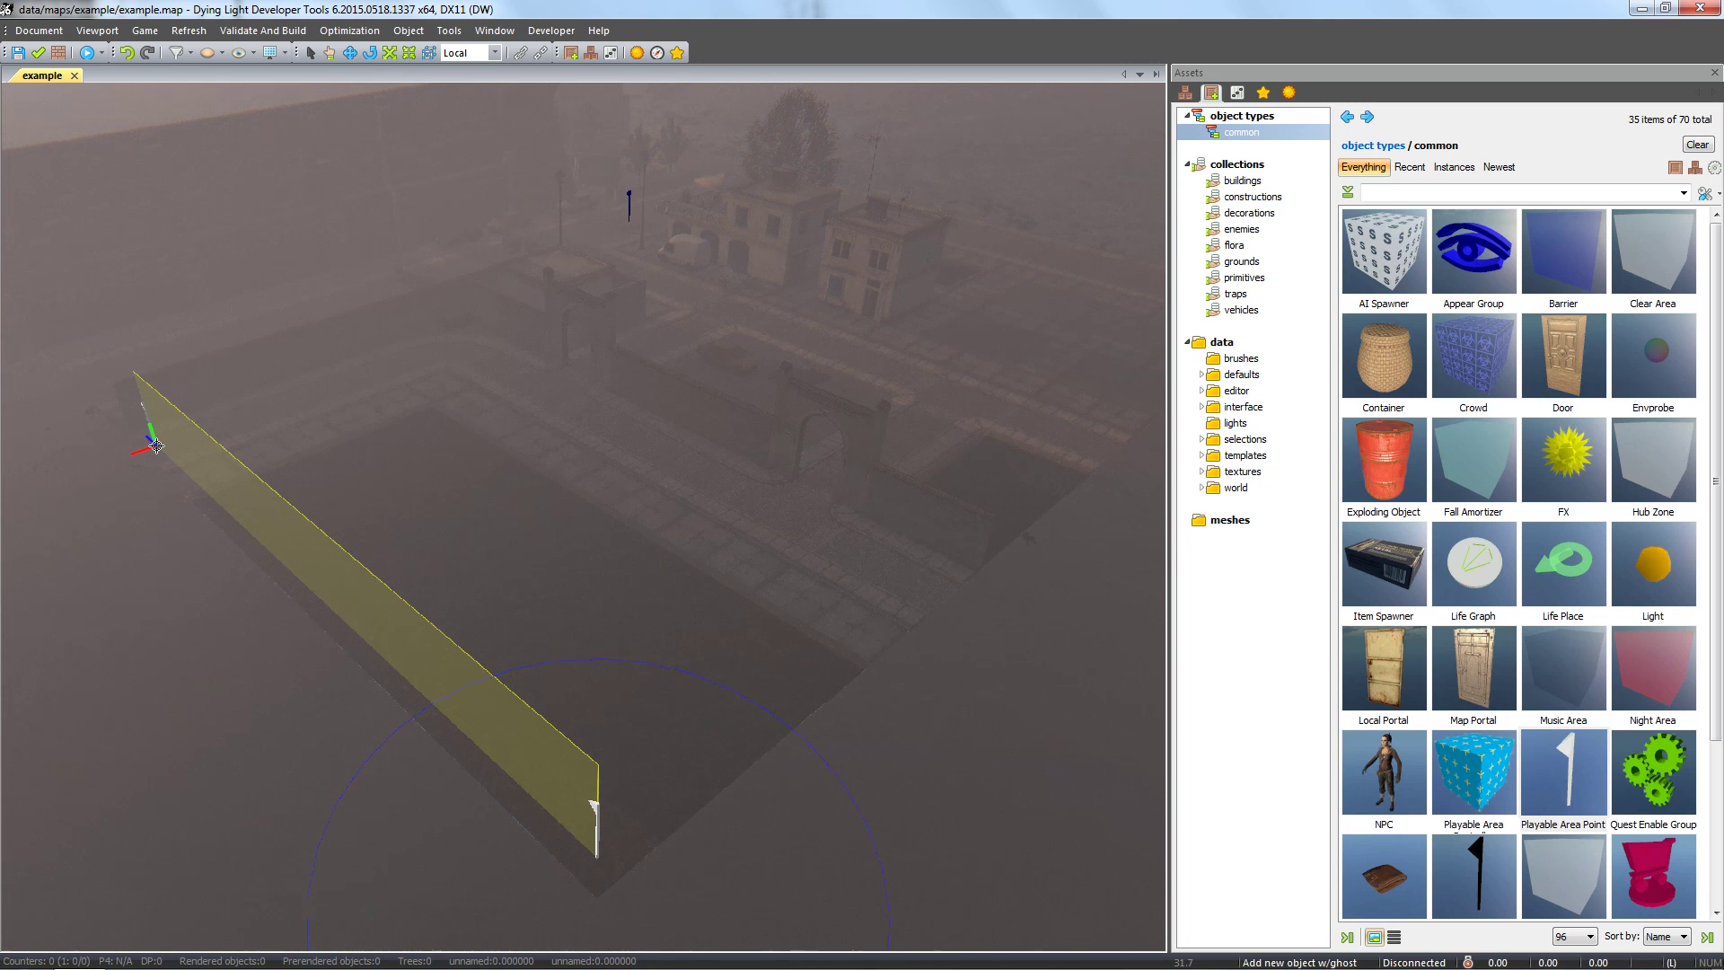
left_click(154, 444)
left_click(463, 342)
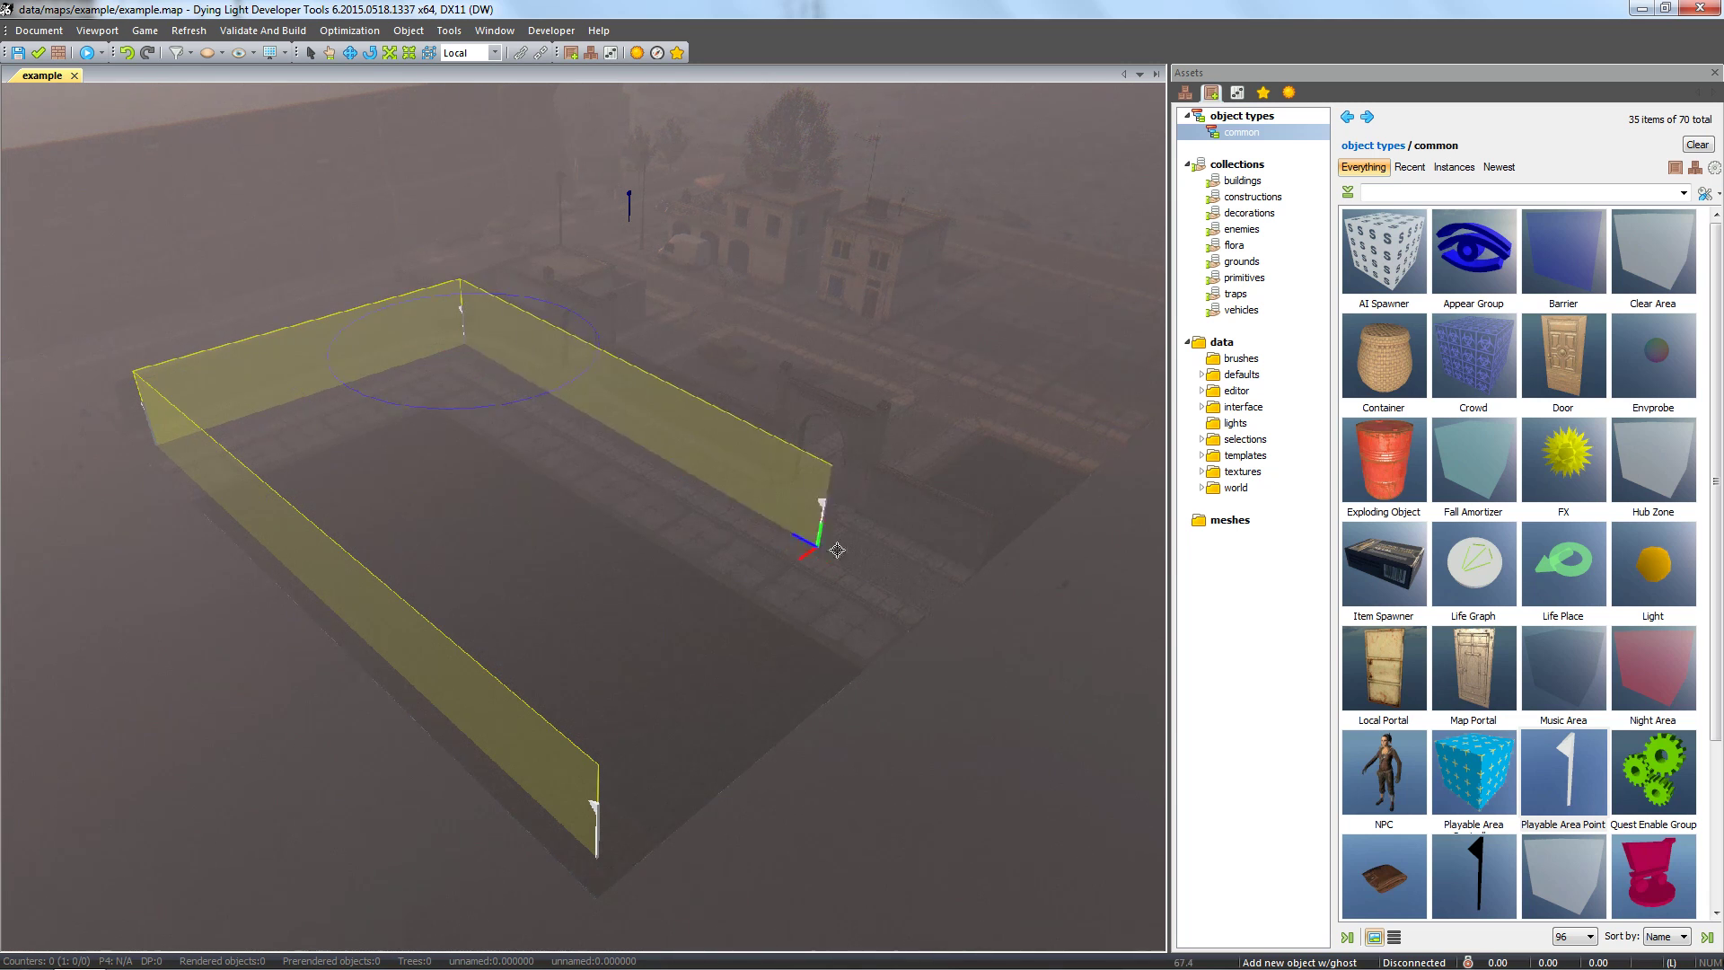
left_click(976, 628)
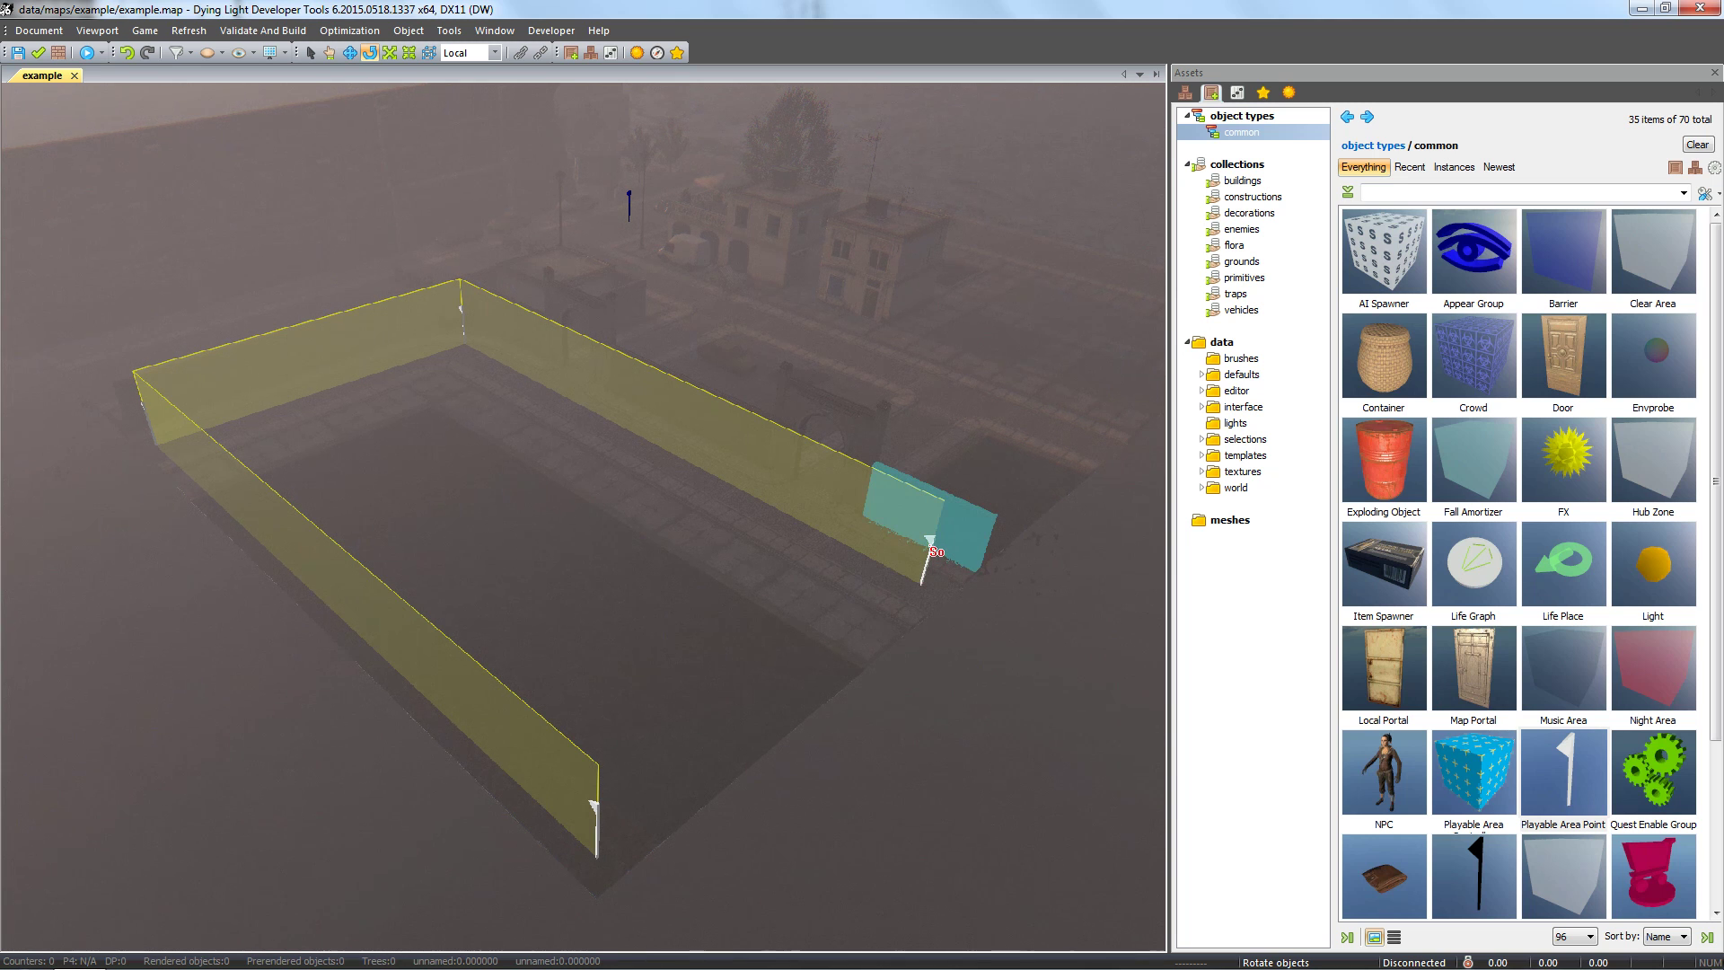
key("e")
left_click_drag(924, 576, 929, 582)
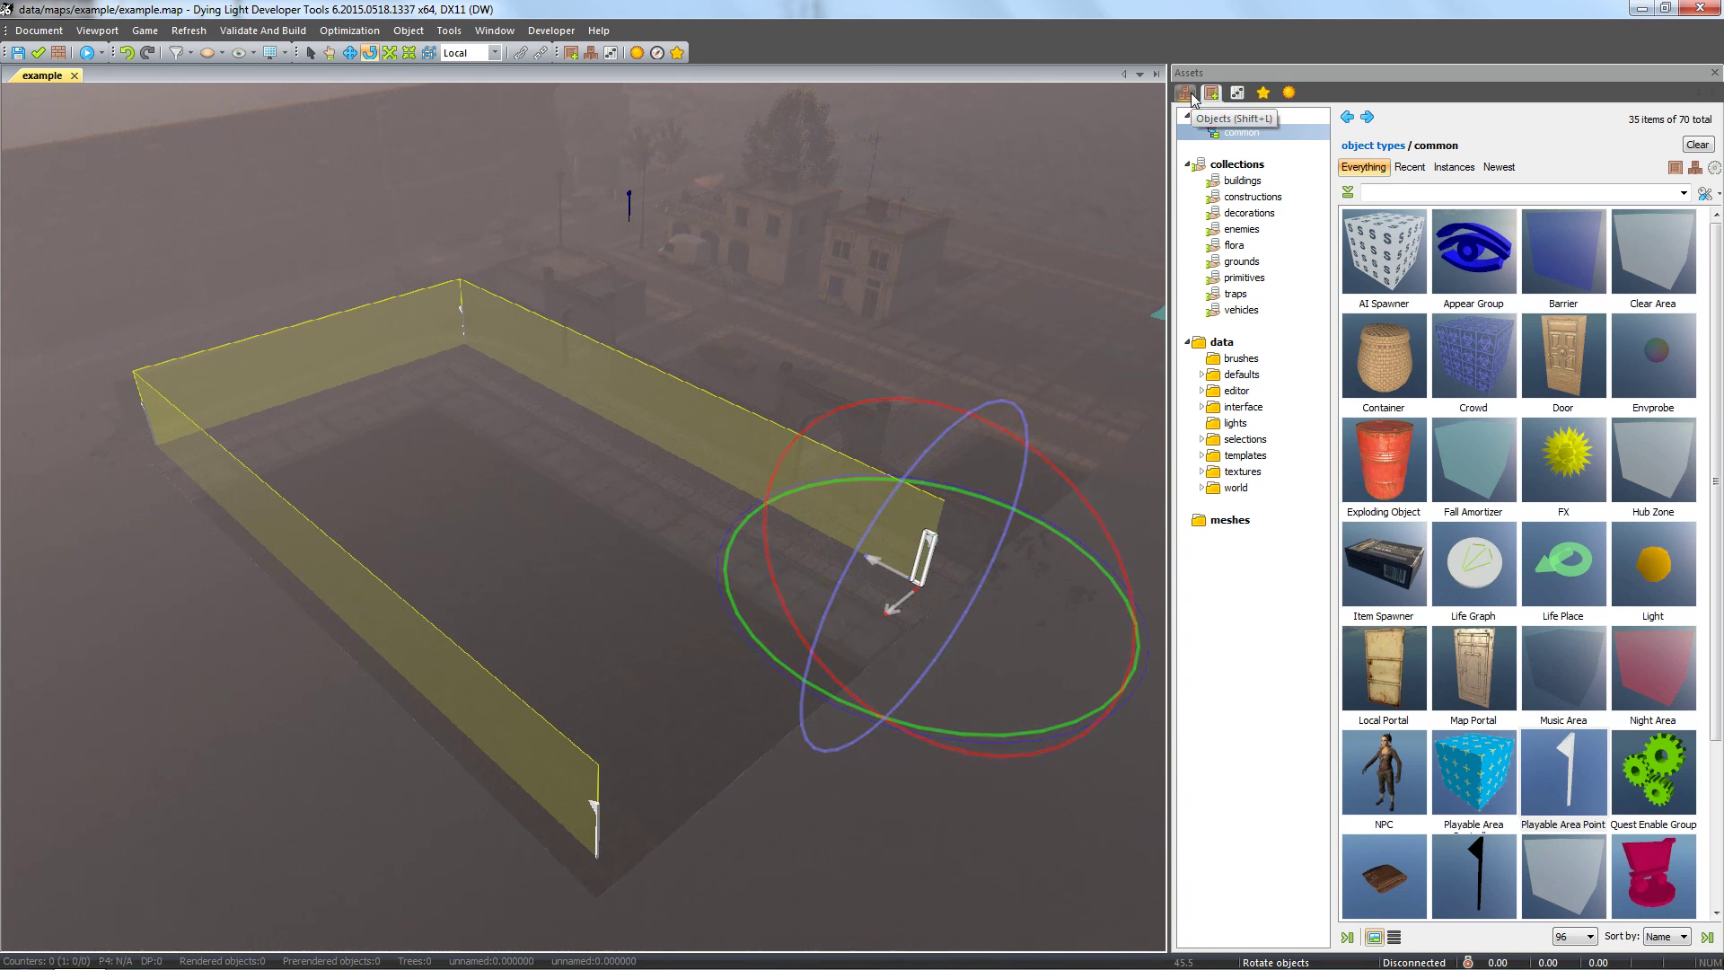
- Set the bottom point's m_Next to link the boundary back into a loop
left_click(1236, 93)
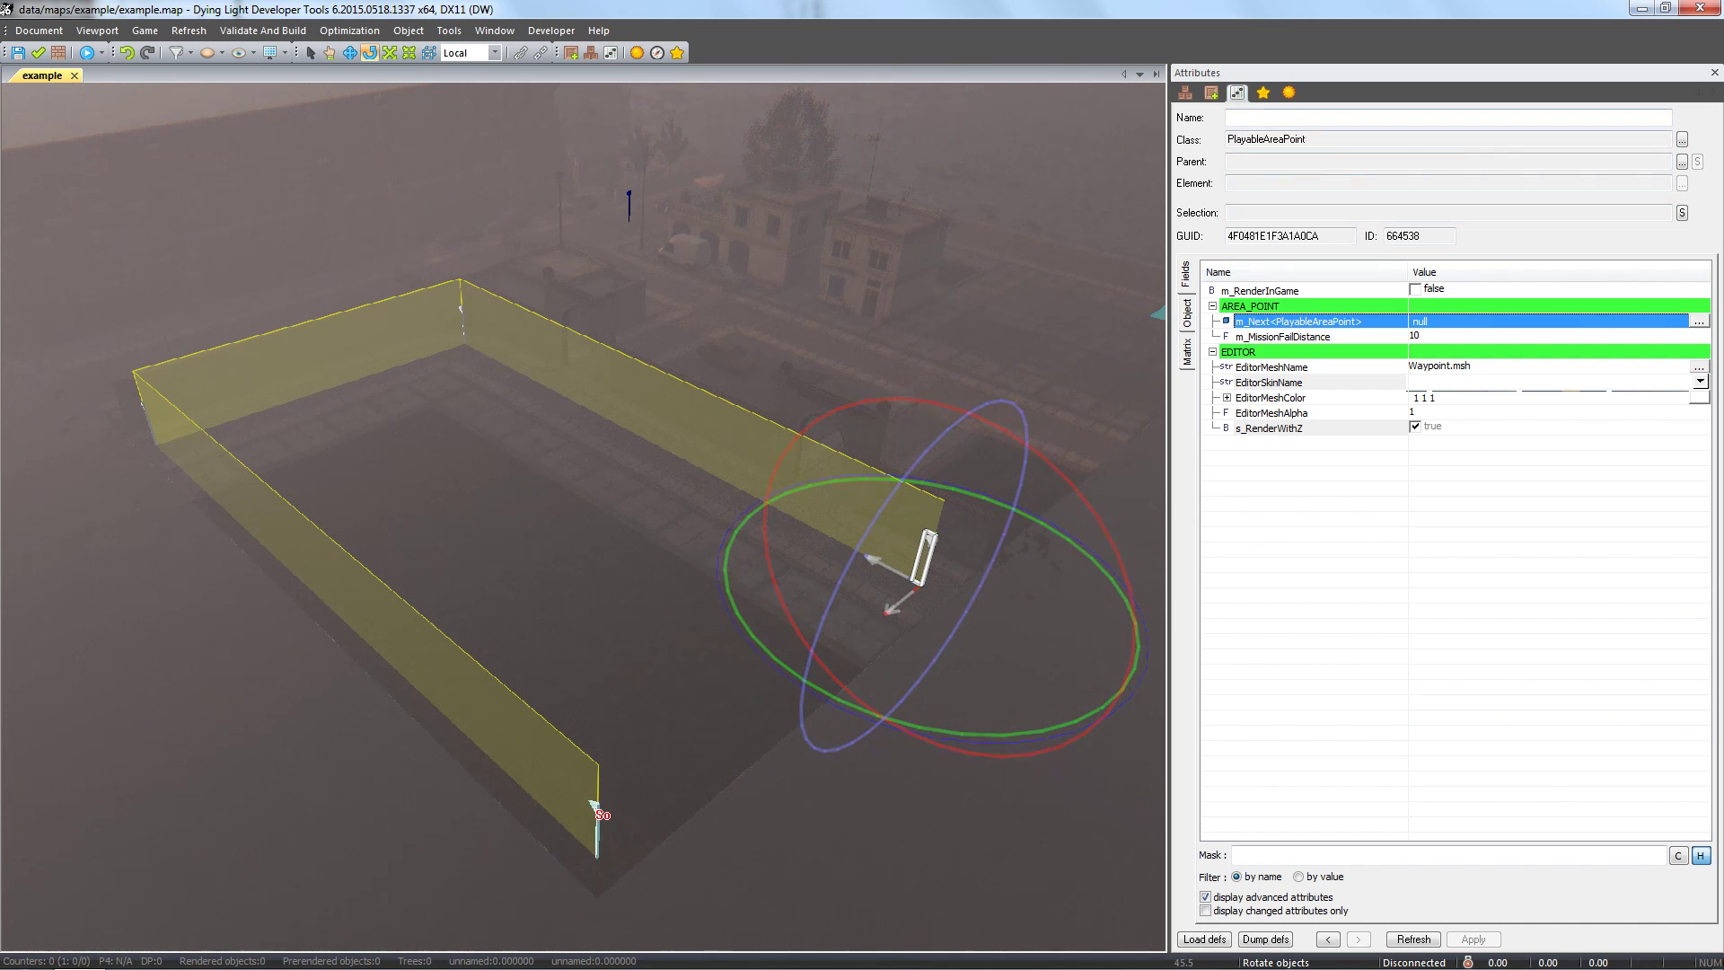
right_click(595, 809)
left_click(642, 839)
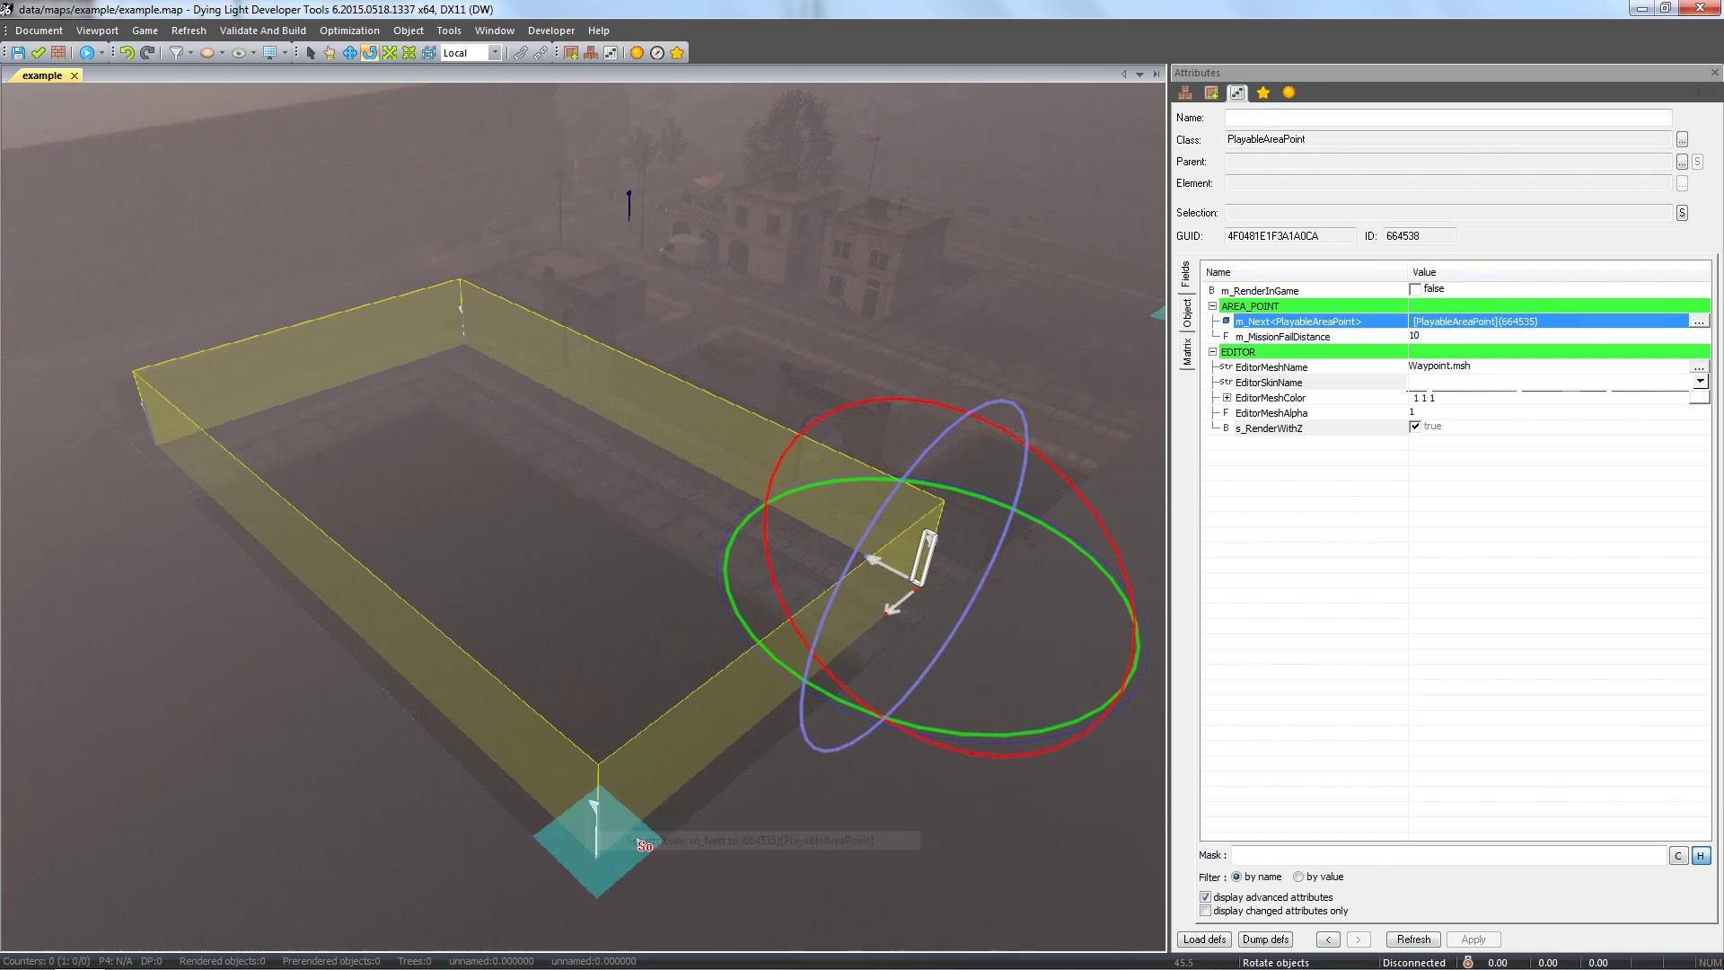
- Select all four boundary points and set m_MissionFailDistance to 2
left_click(595, 815, "ctrl")
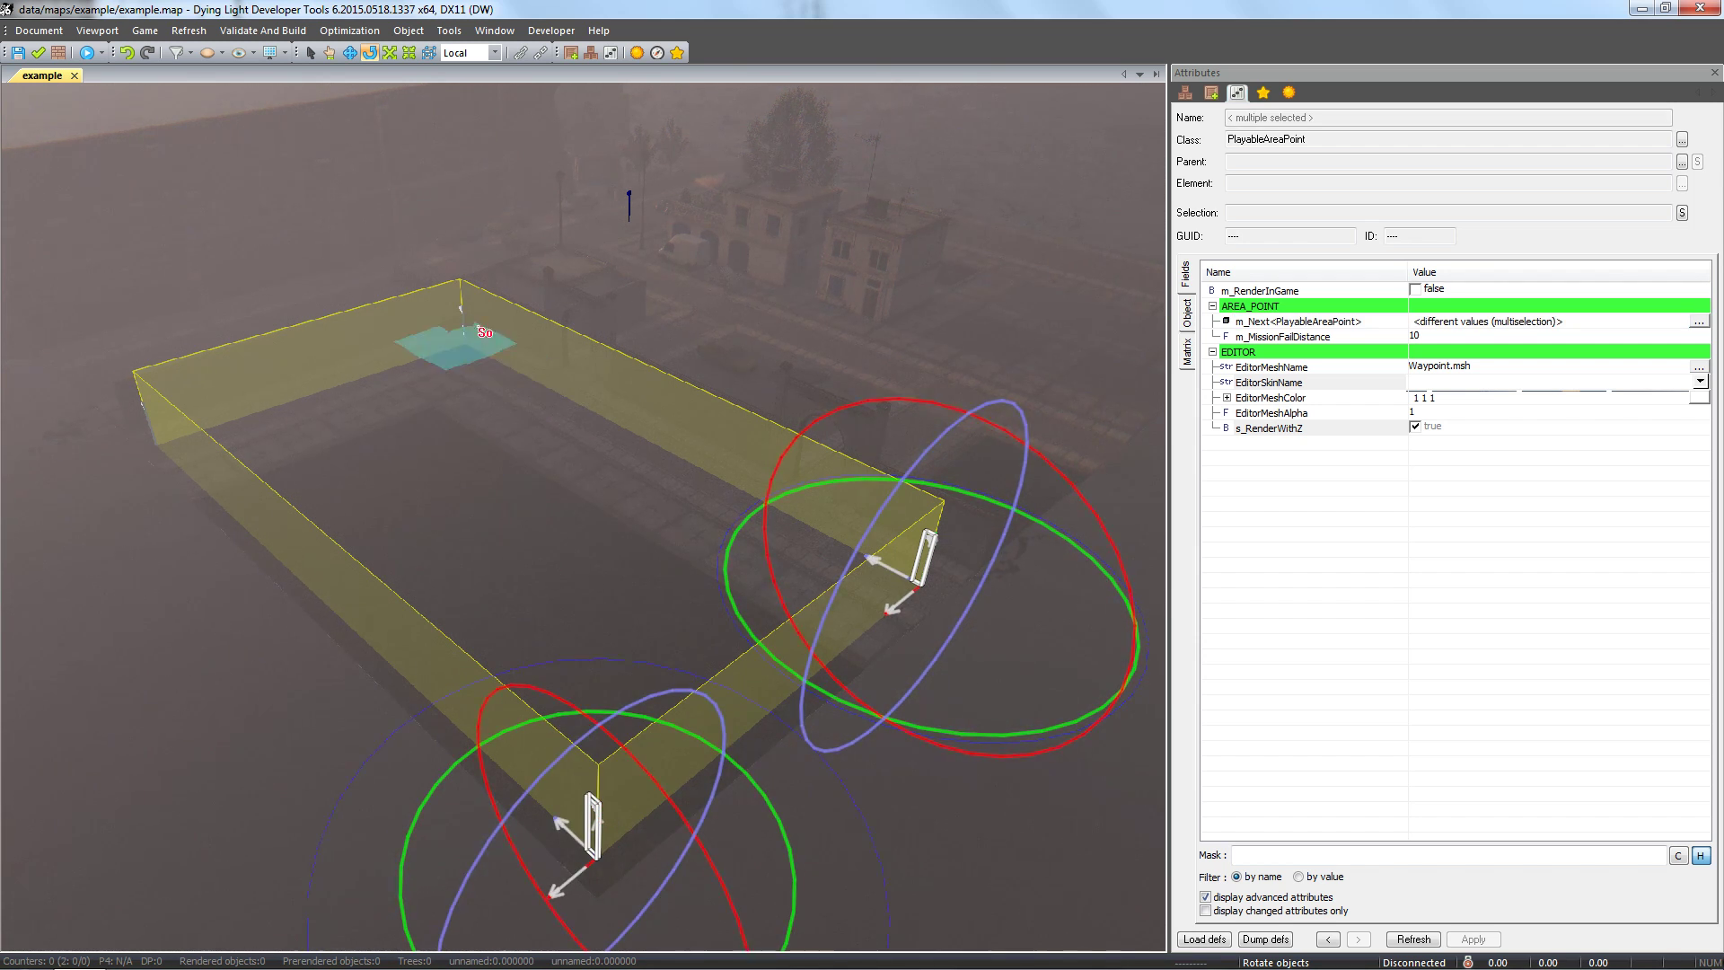
left_click(460, 316, "ctrl")
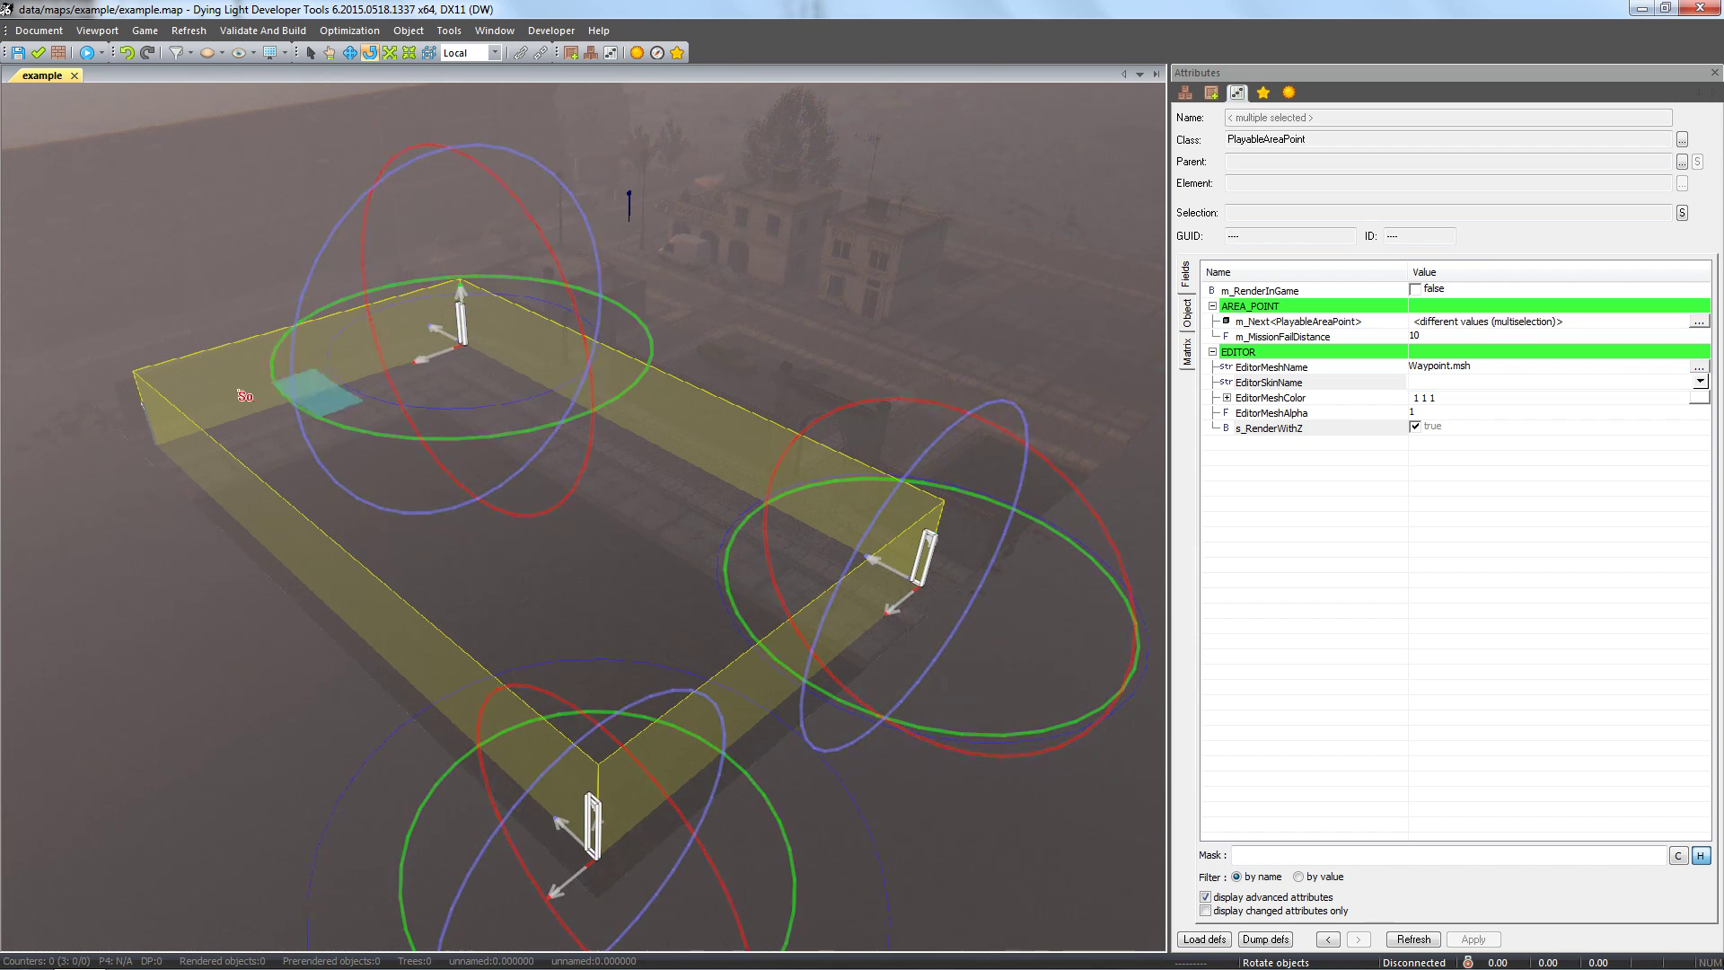
left_click(142, 404, "ctrl")
left_click(1440, 336)
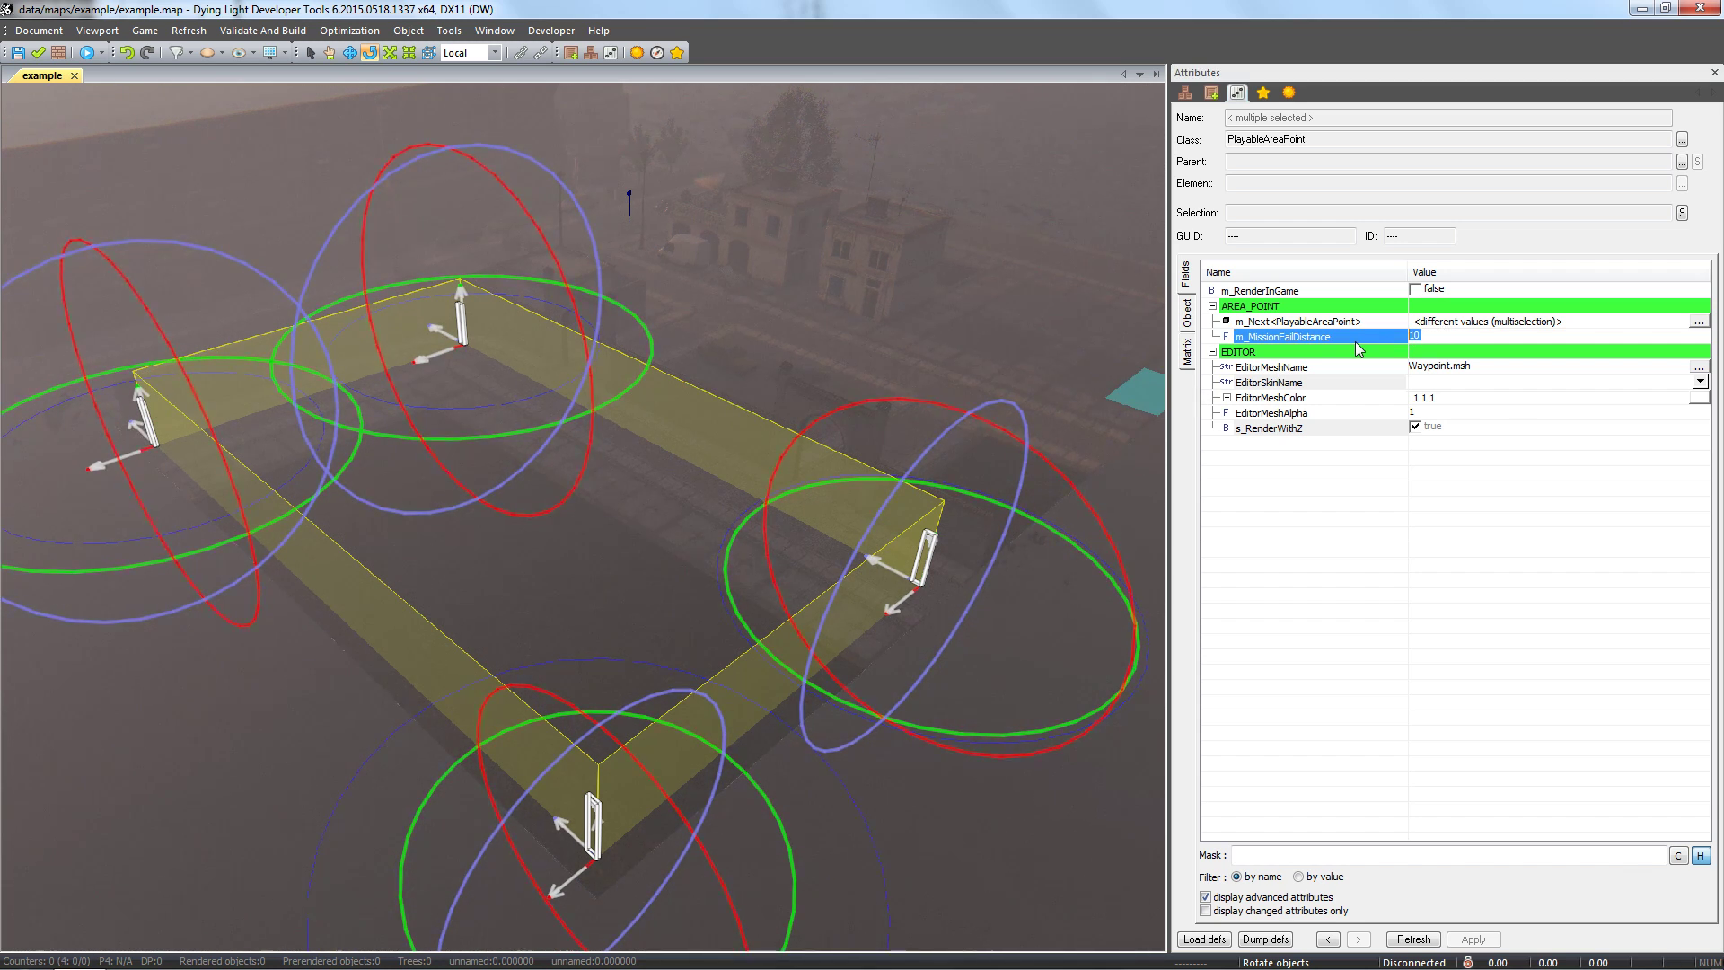
type("2")
left_click(886, 740)
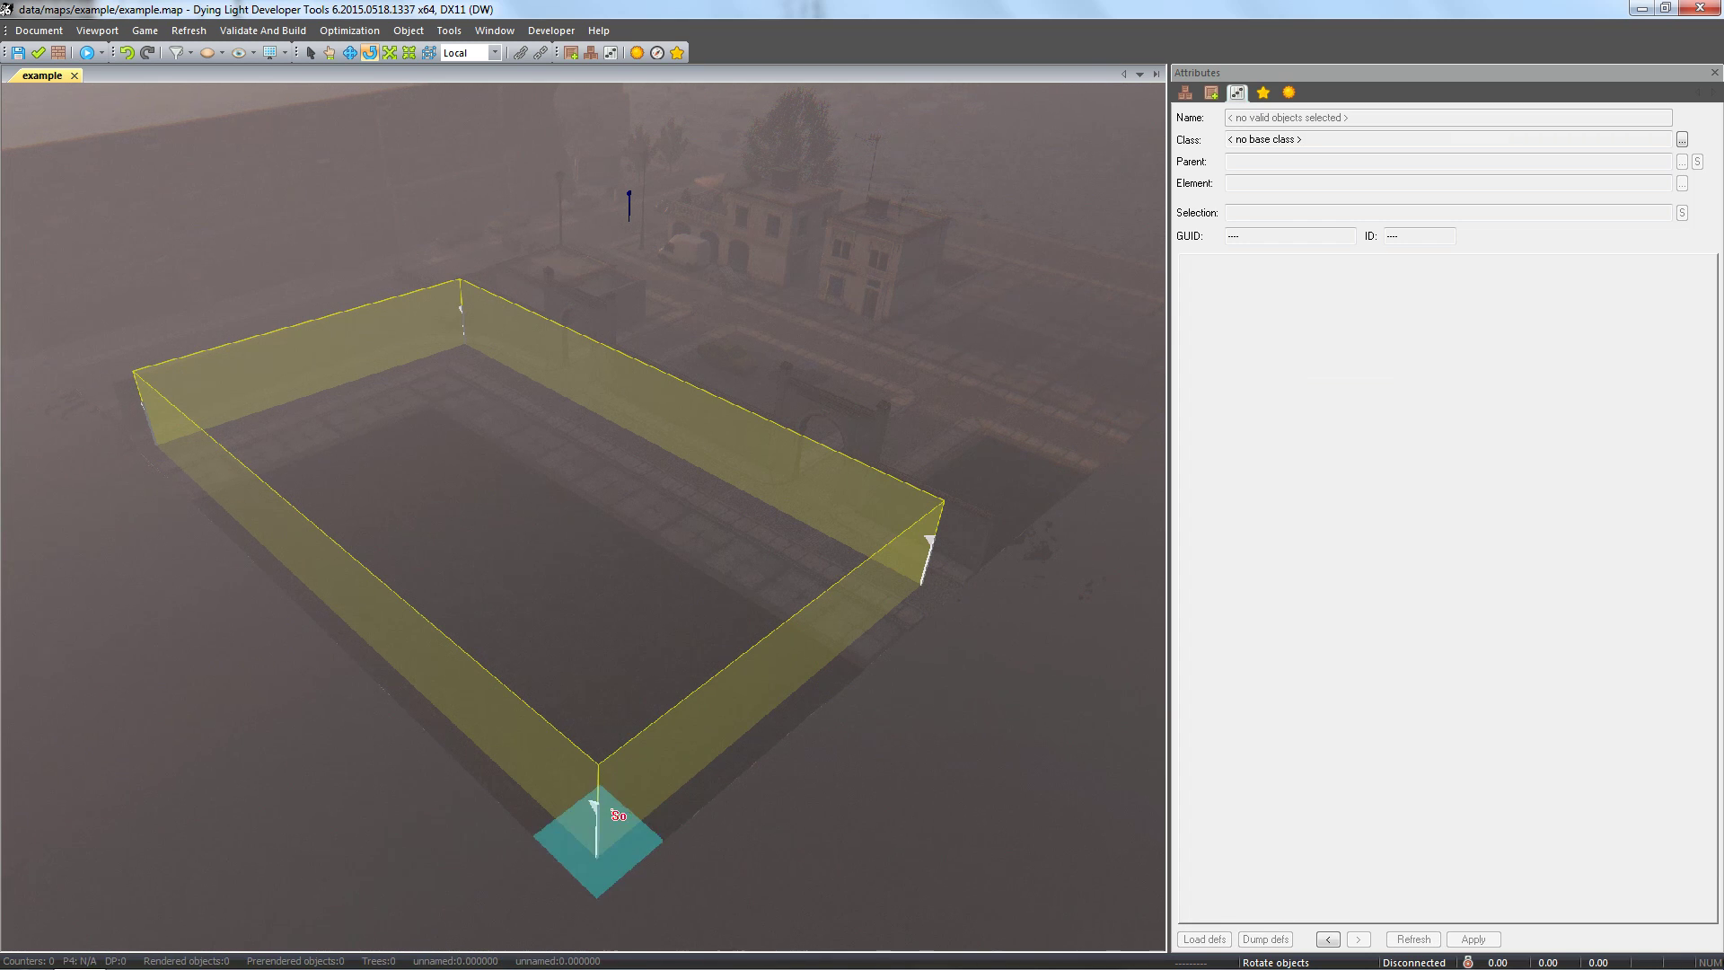
left_click(592, 809)
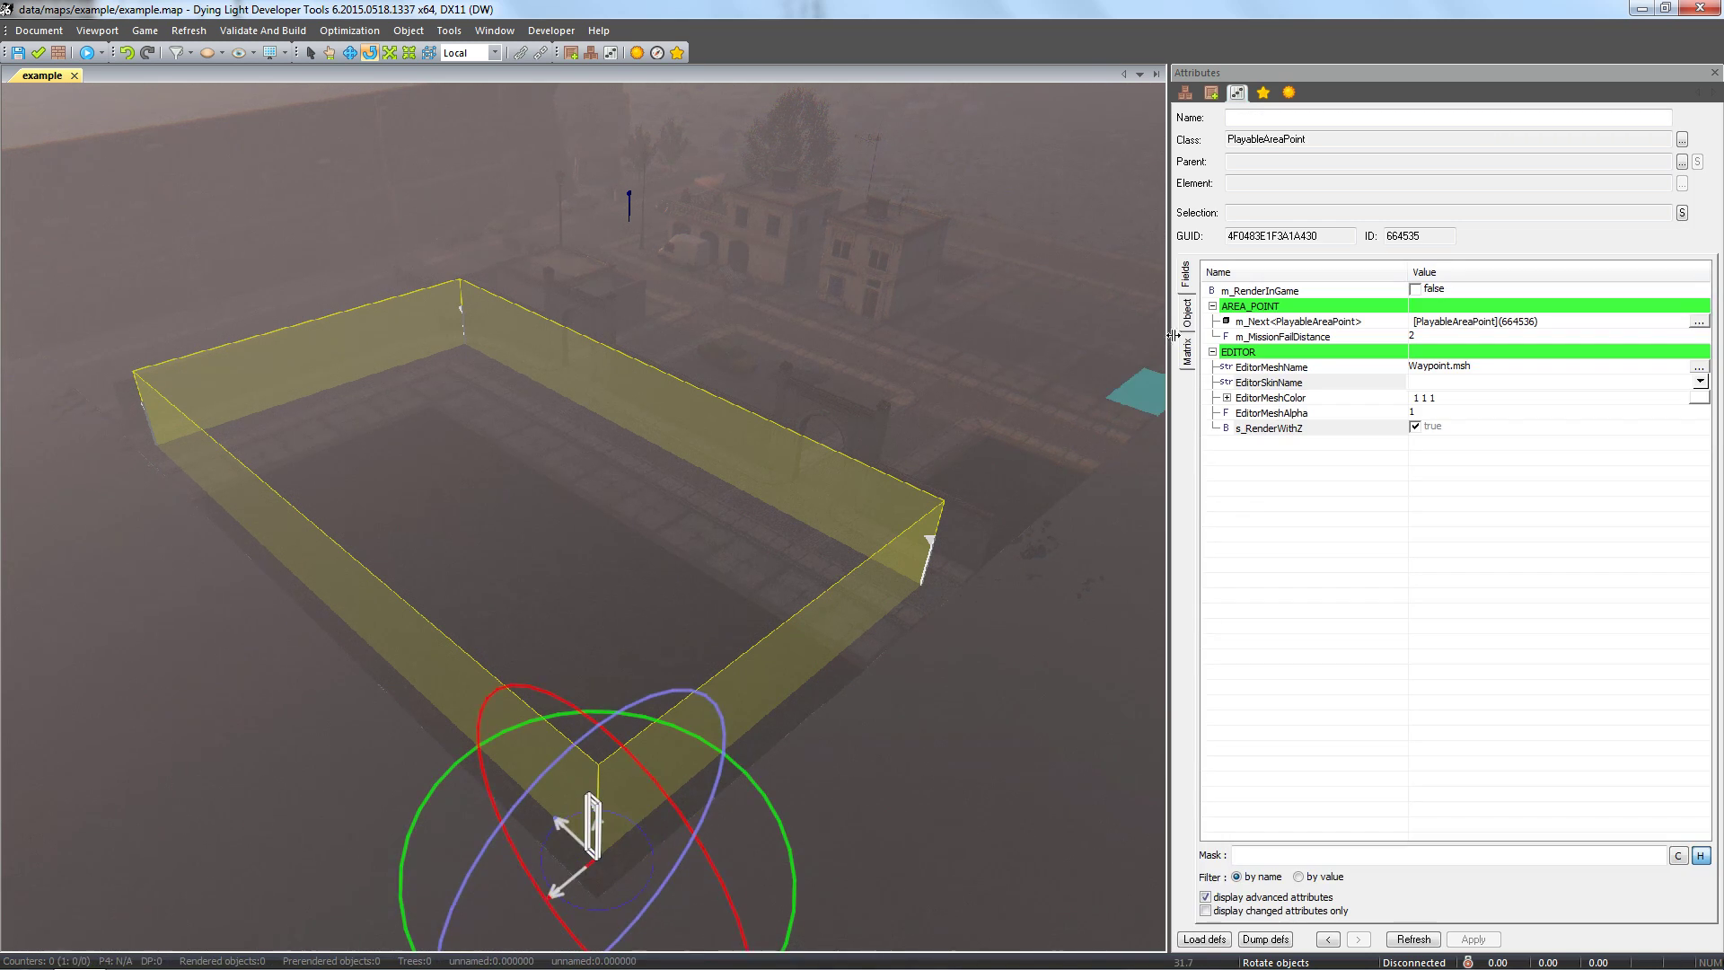
left_click(1213, 91)
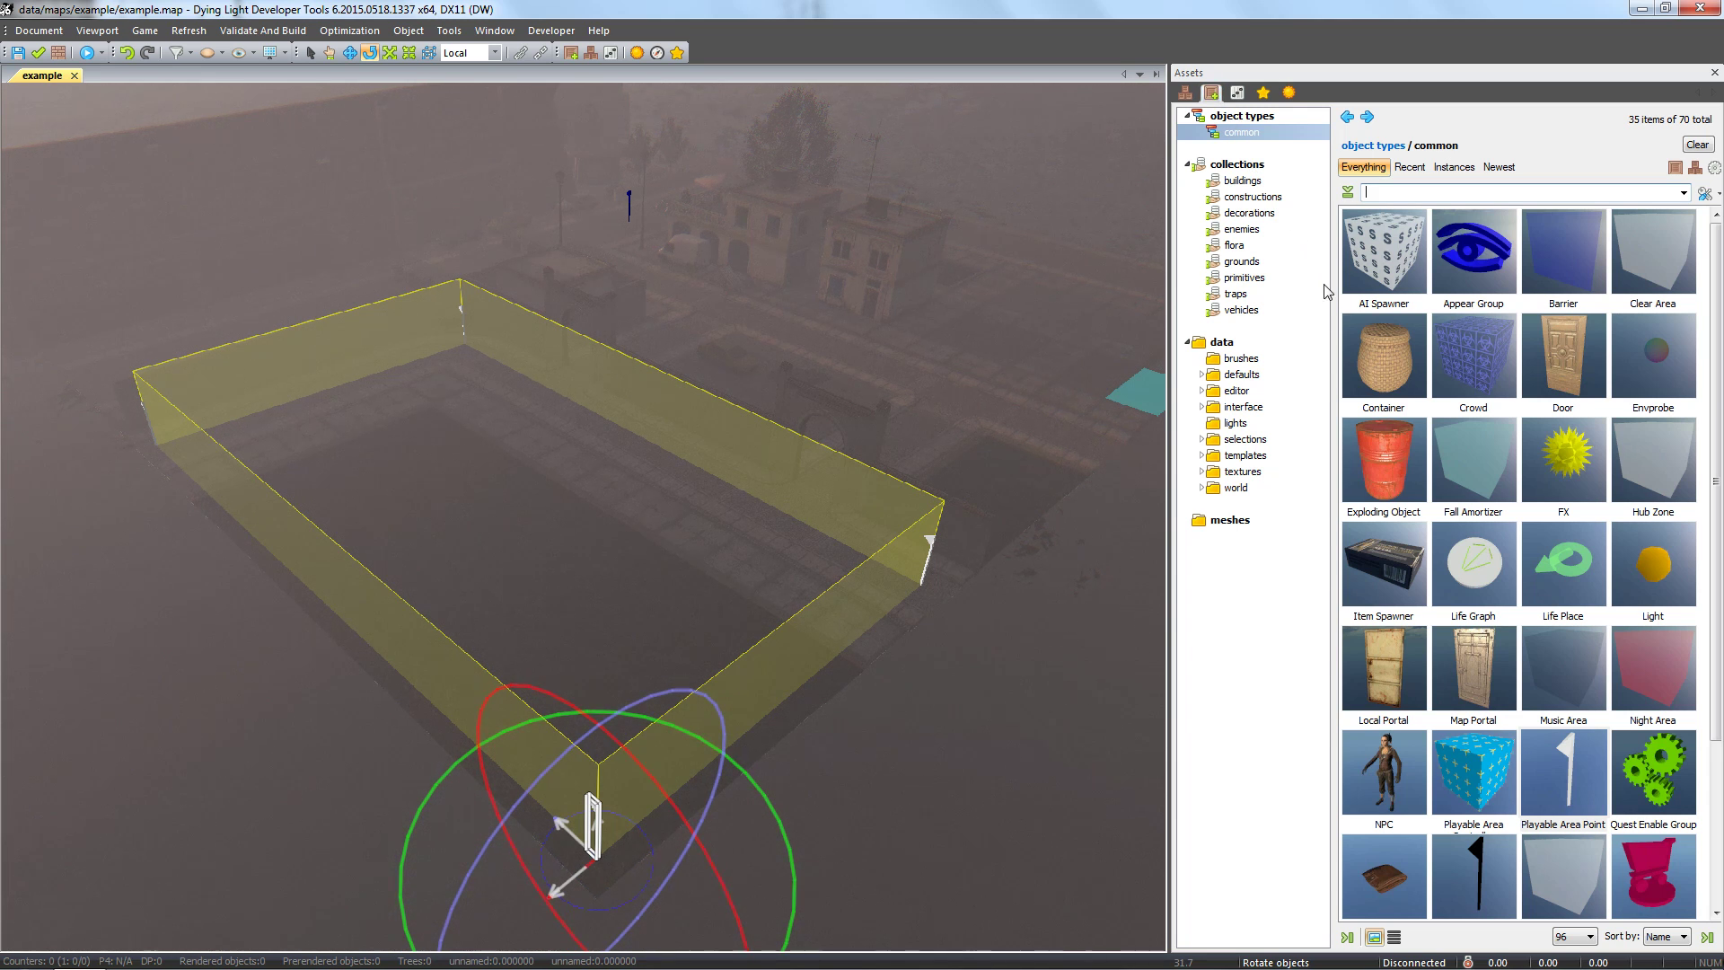
- Place a Playable Area Controller, uncheck m_Climbing, and name it playable_area
left_click(1469, 760)
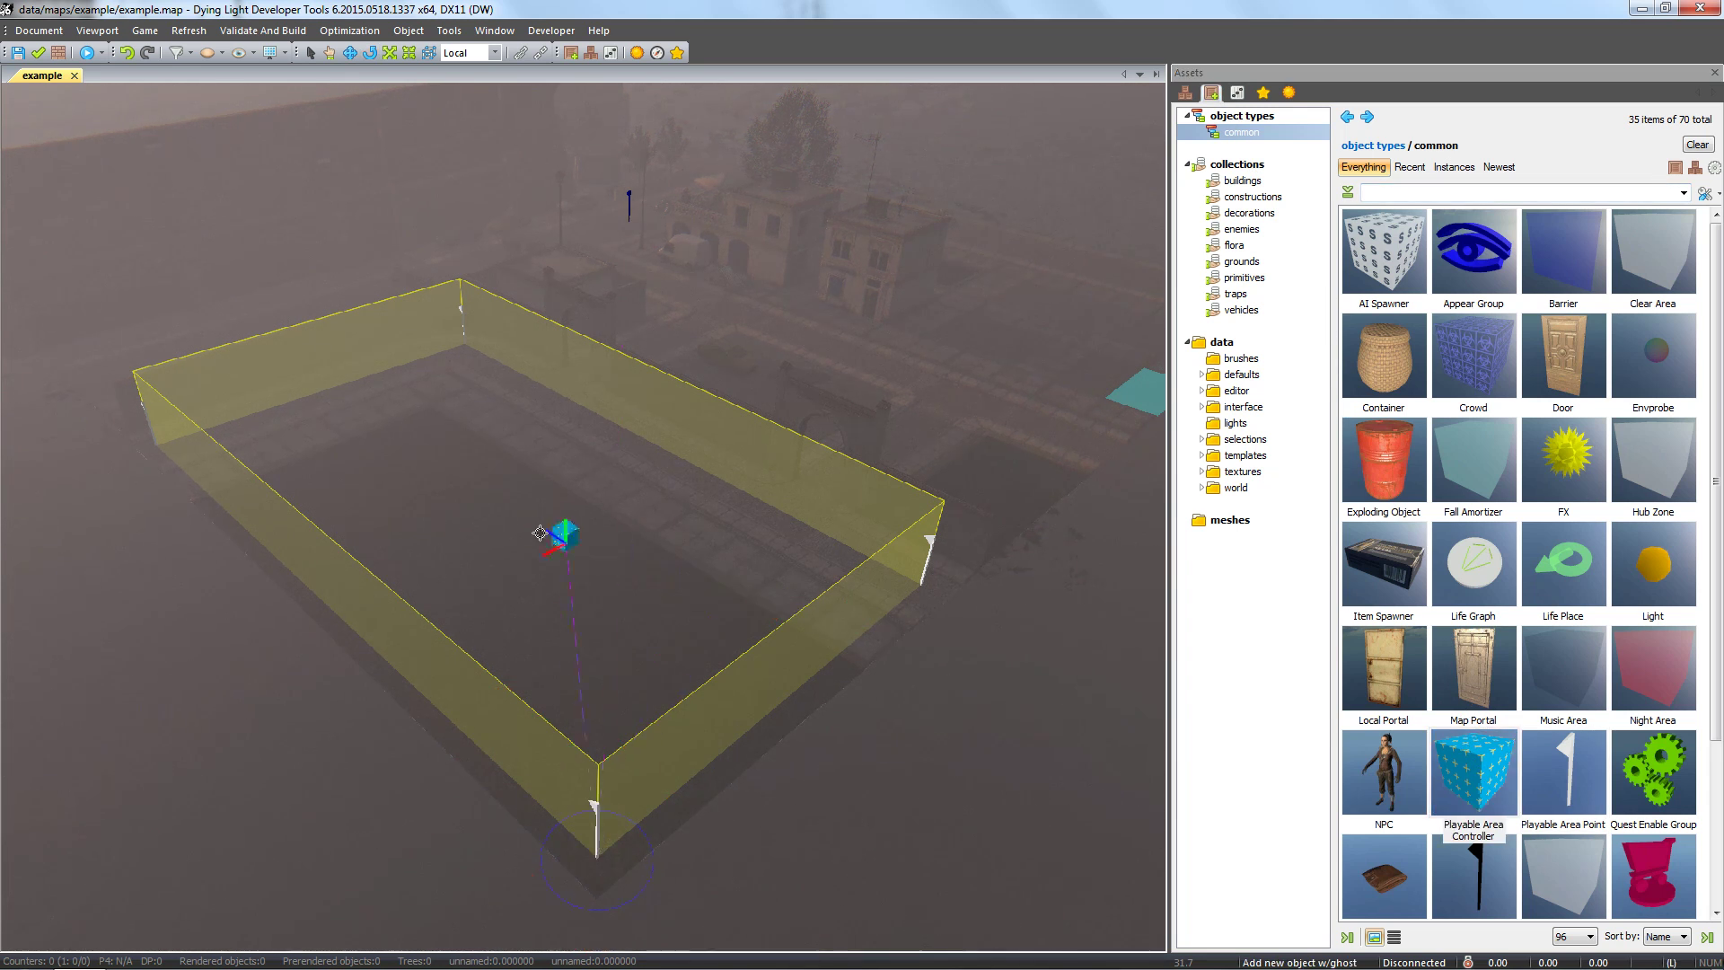
left_click(584, 524)
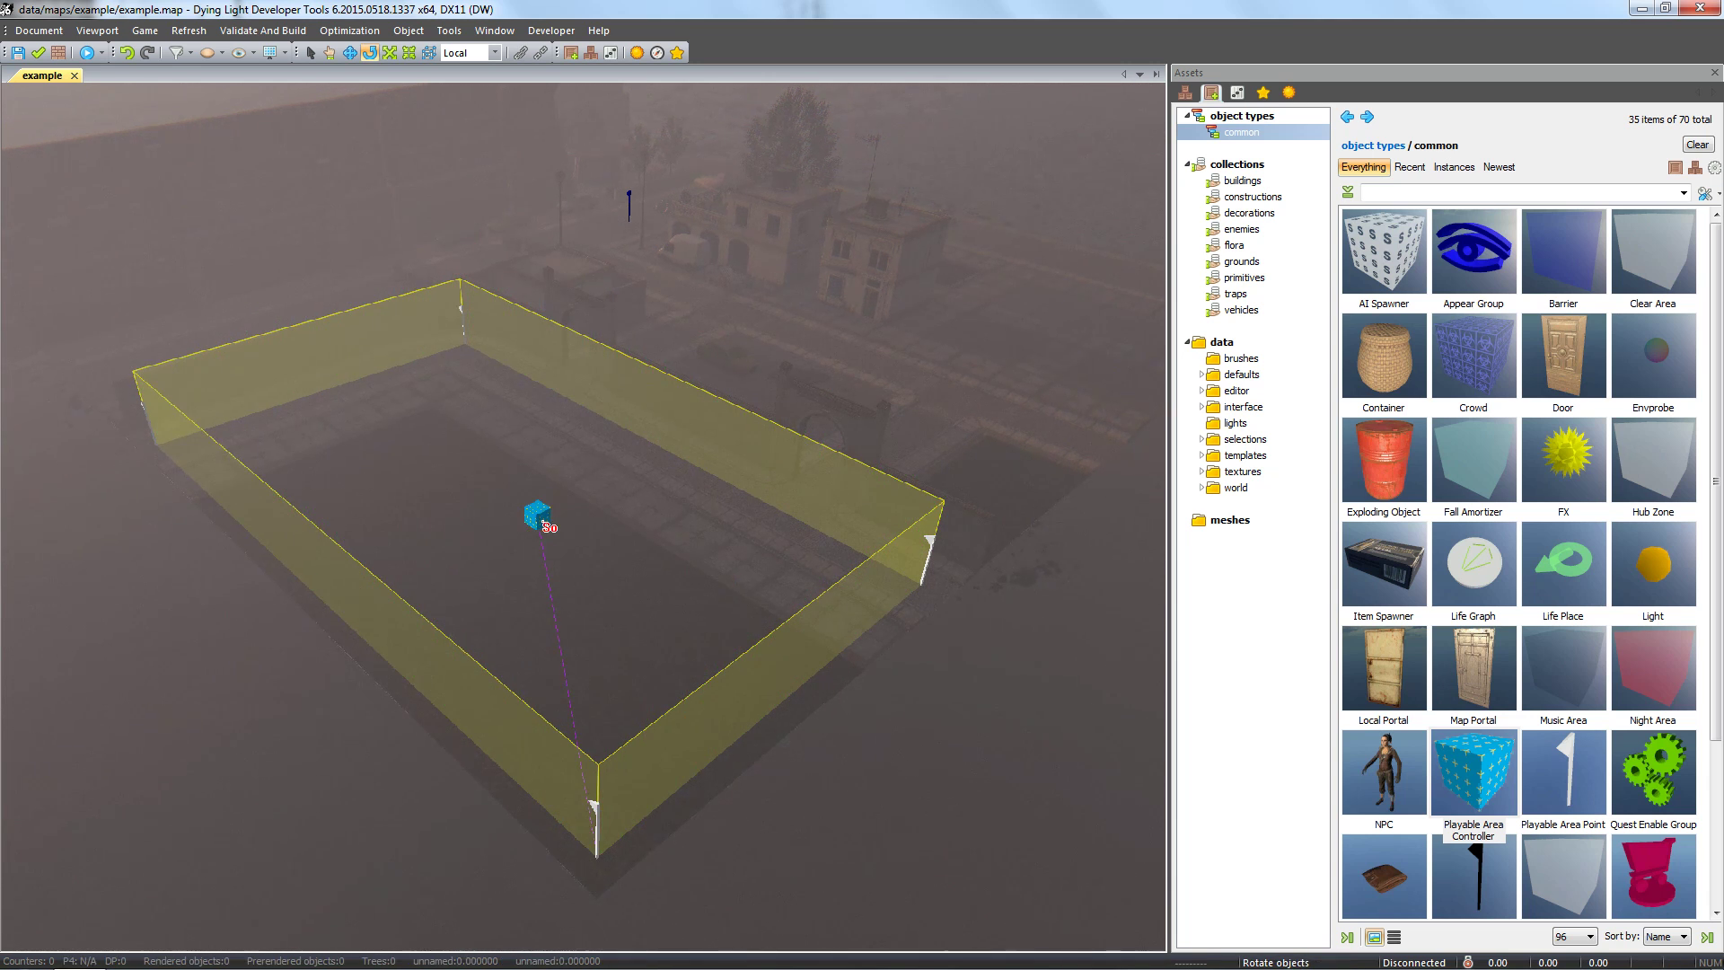
left_click(539, 518)
left_click(1239, 95)
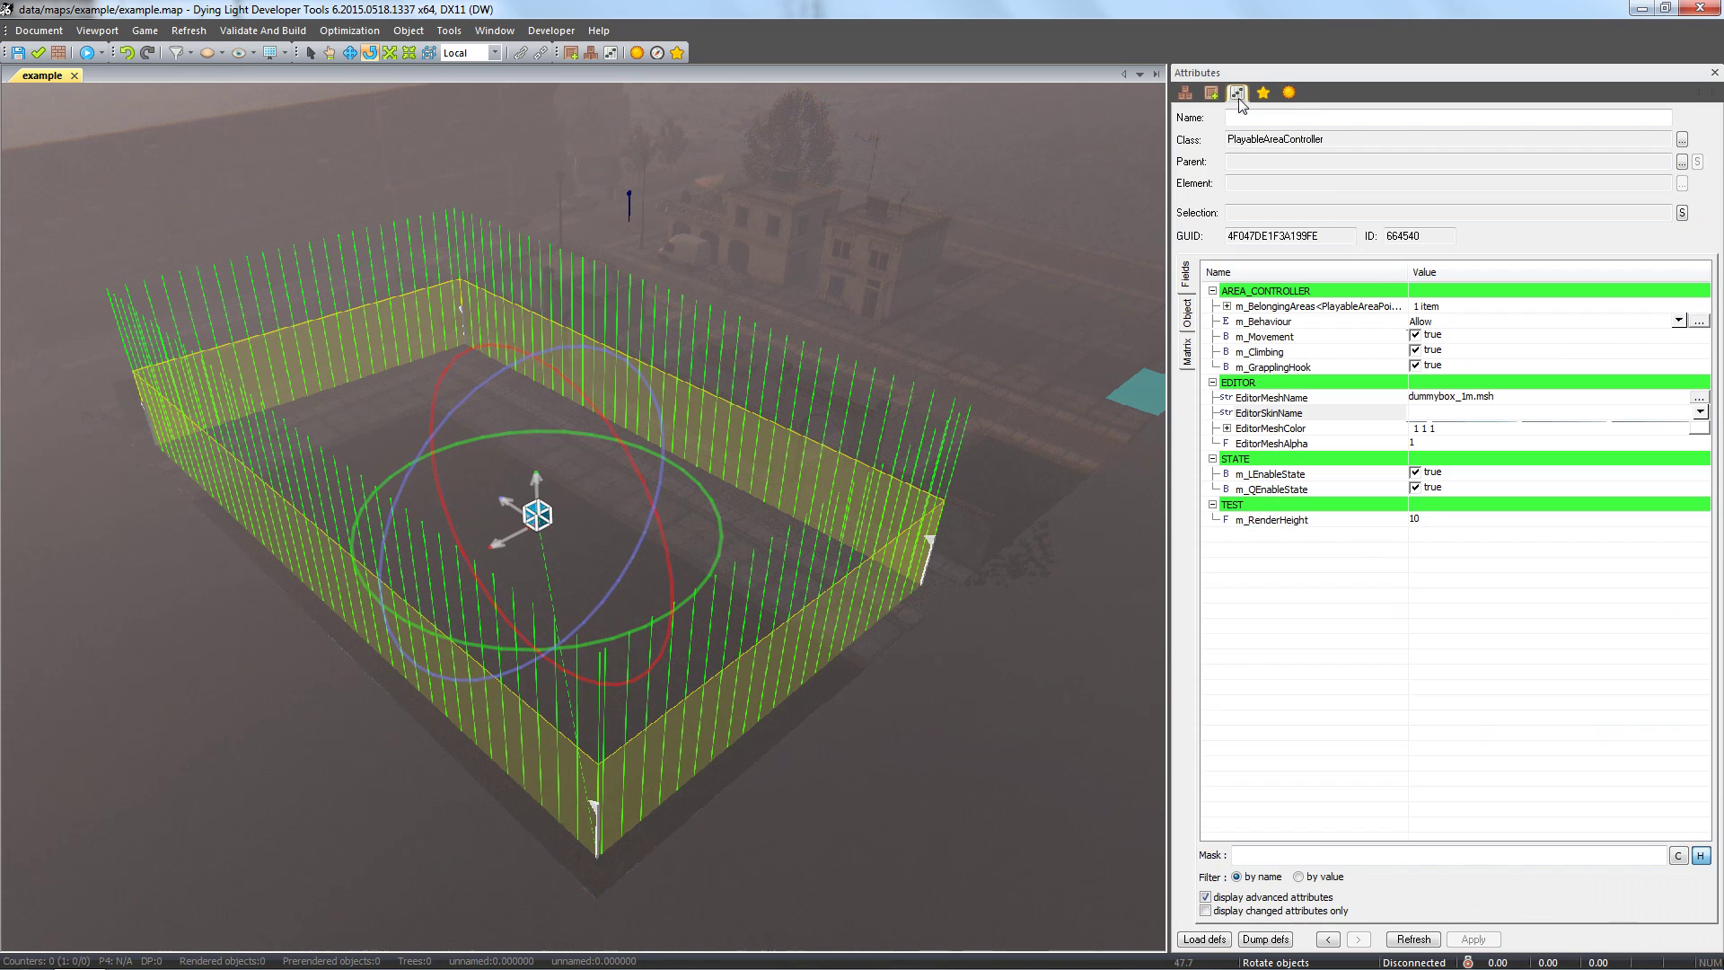
left_click(1460, 322)
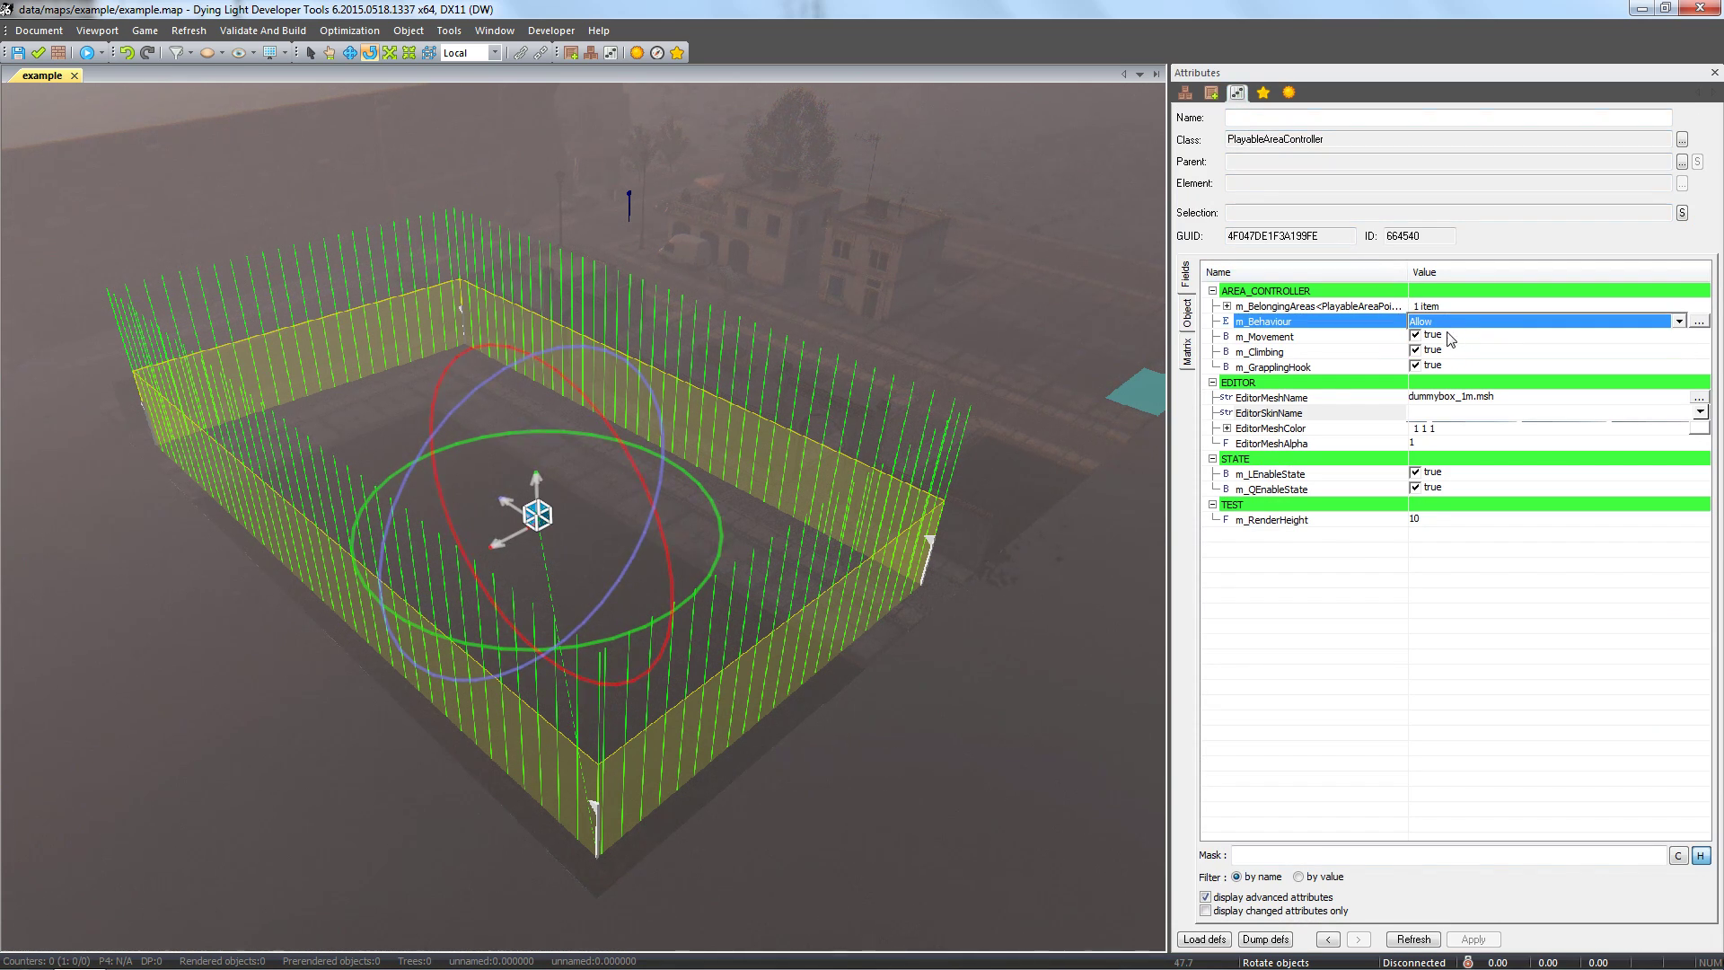
left_click(1416, 351)
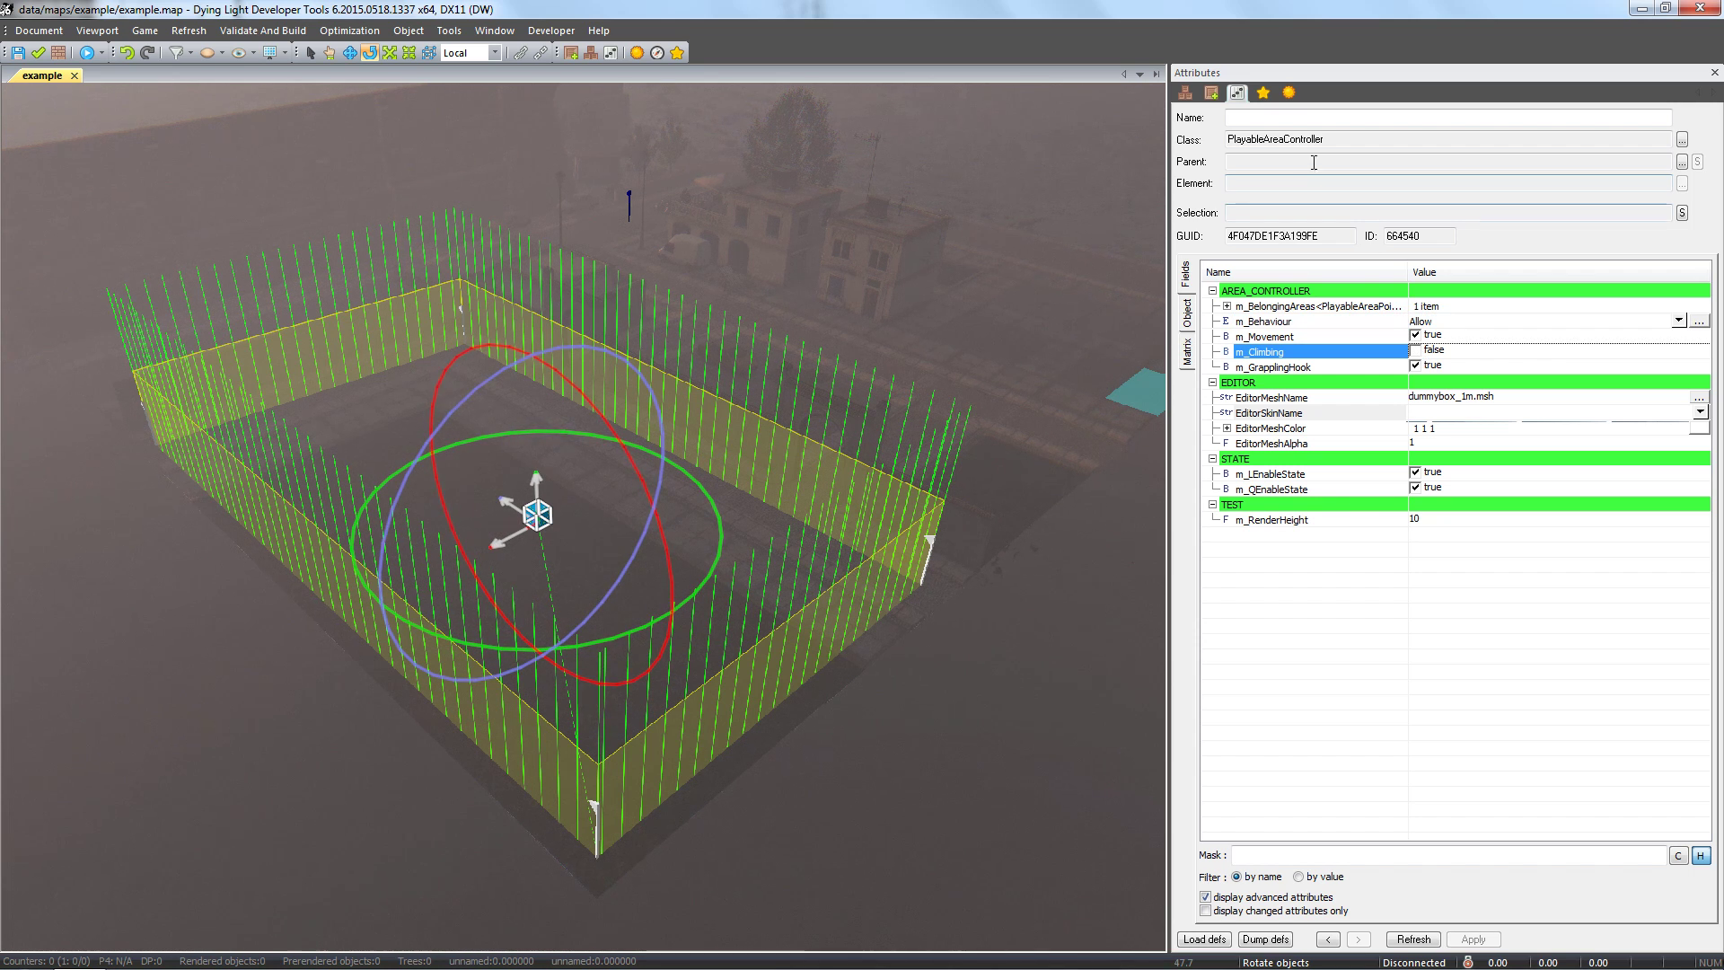
type("playable_area")
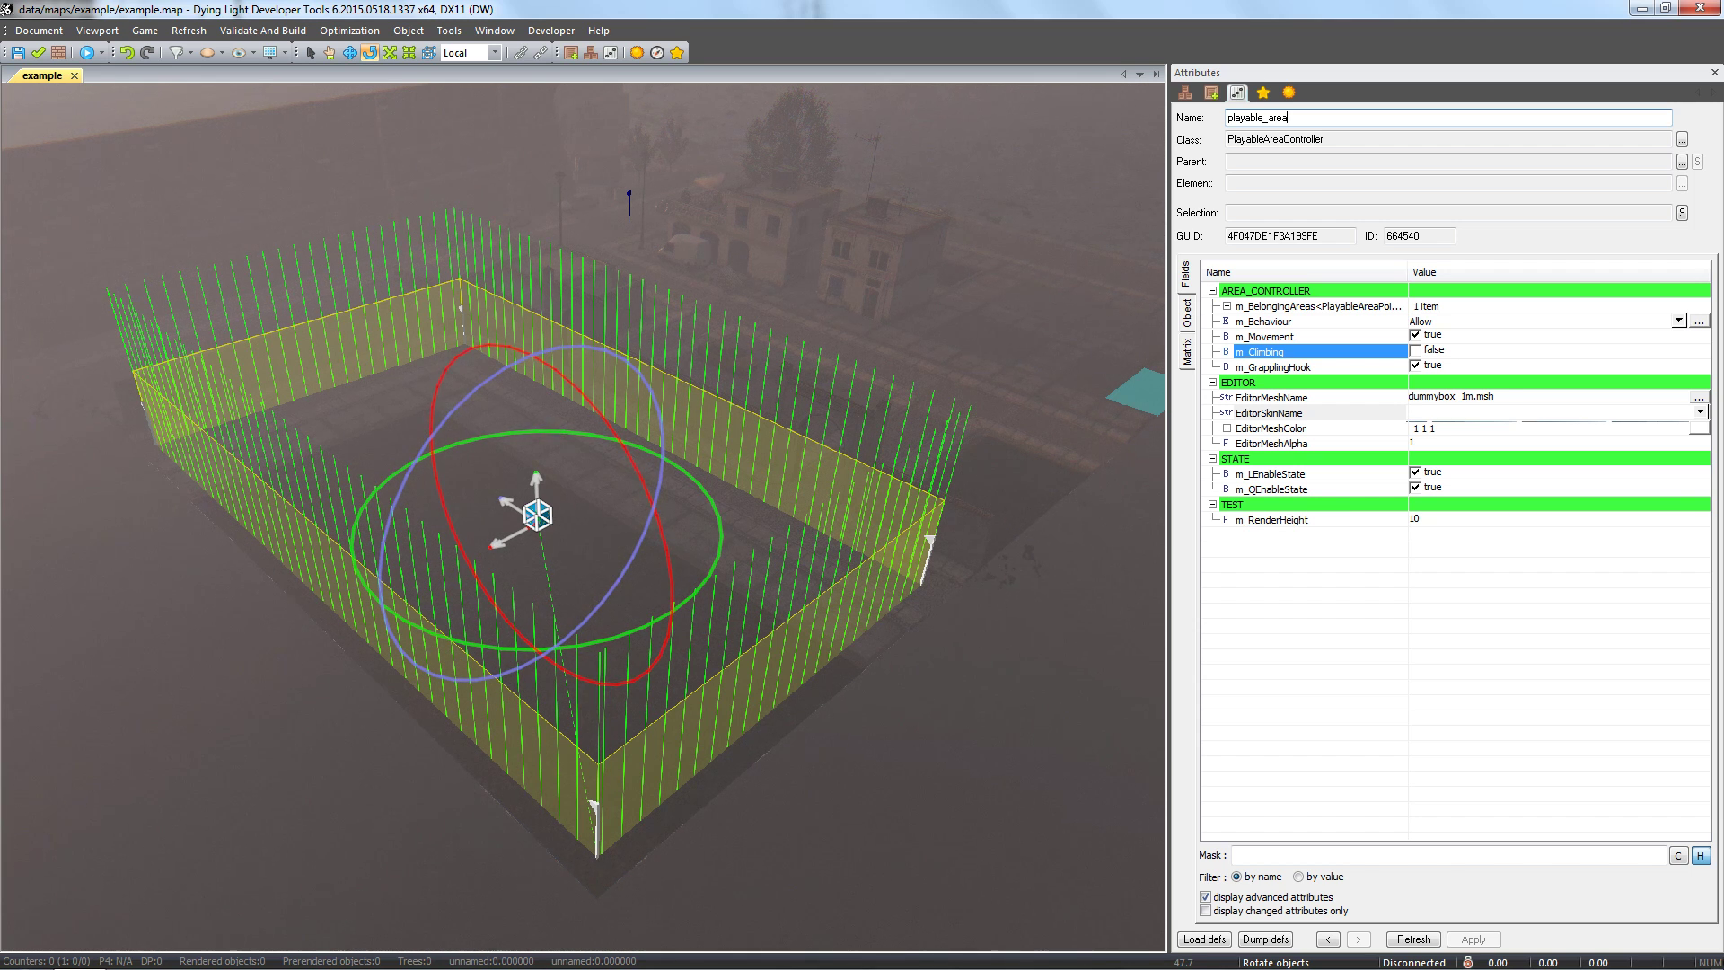
key("Return")
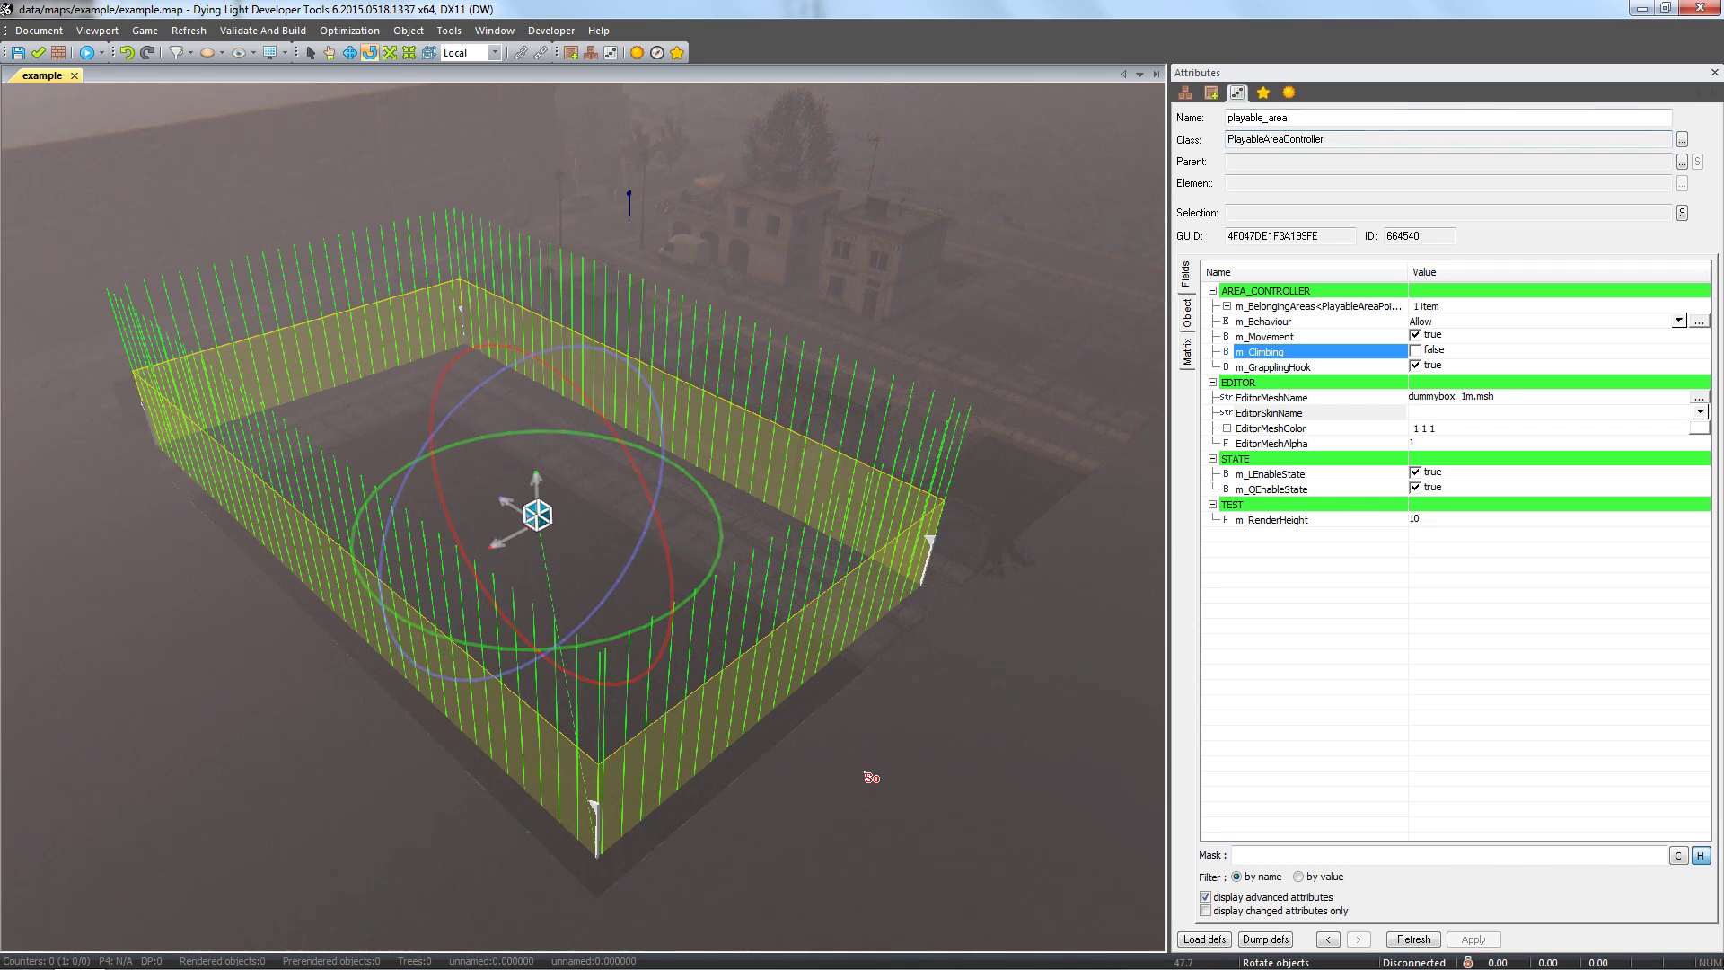
- Copy the corner paving tile's Matrix transform and paste it onto the corner PlayableAreaPoint
left_click(872, 778)
mouse_move(838, 796)
middle_mouse_down()
mouse_move(788, 734)
mouse_move(742, 727)
middle_mouse_up()
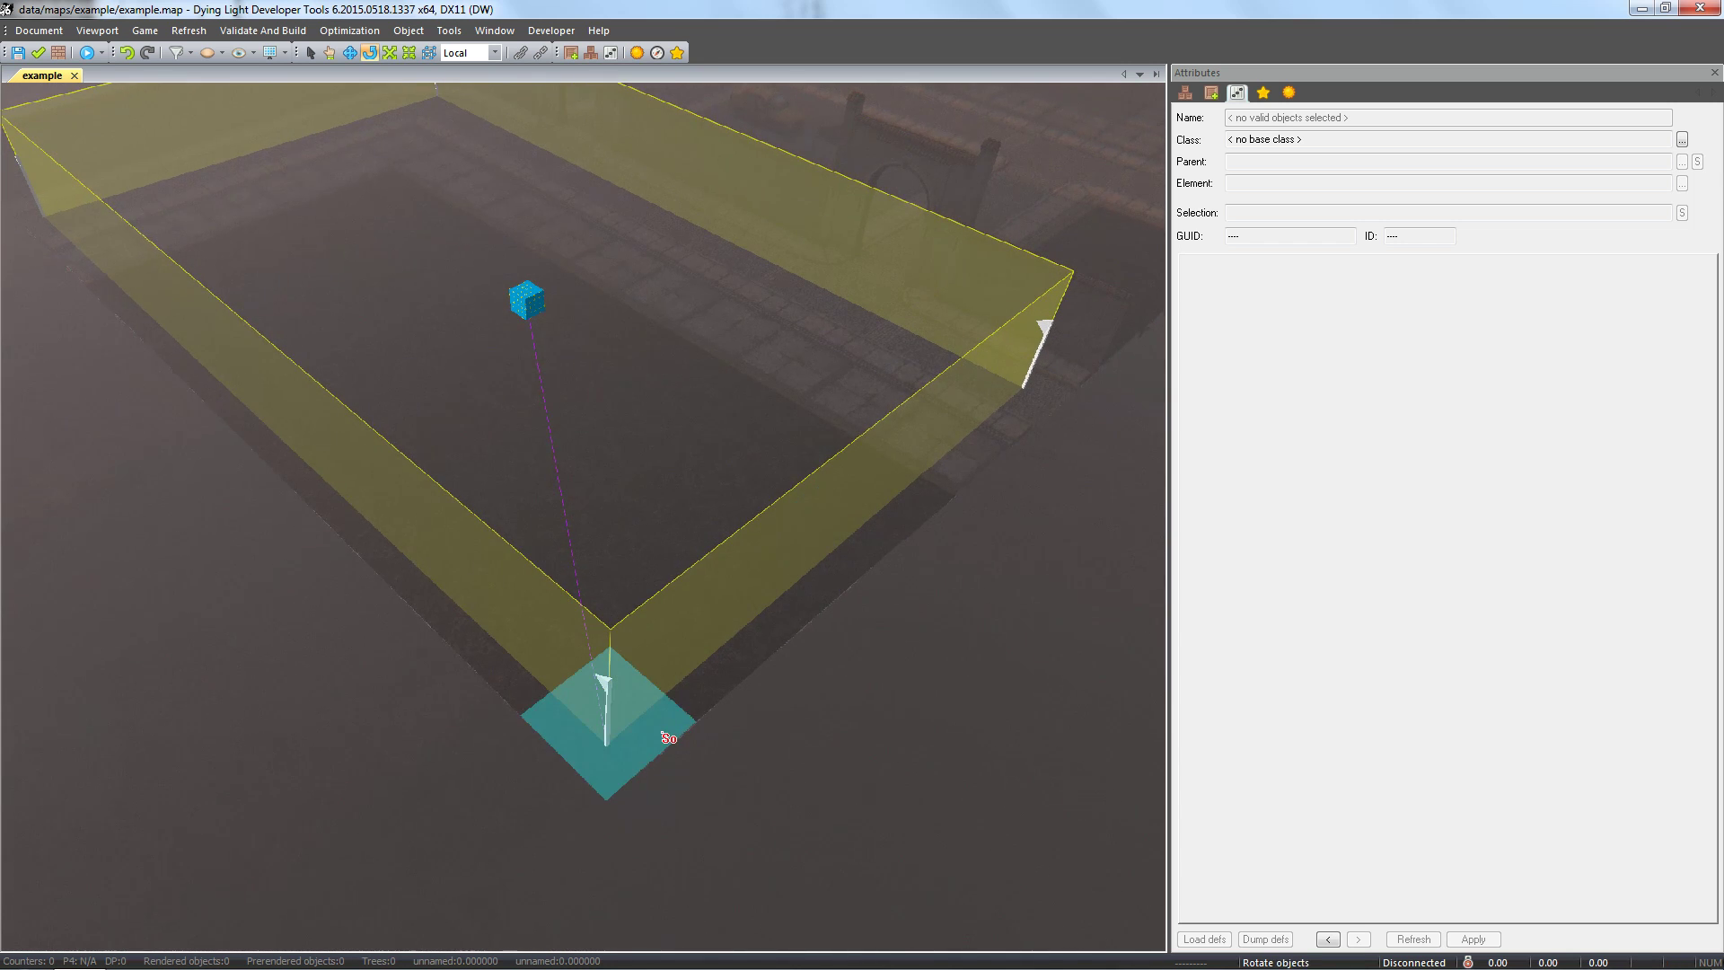
left_click(666, 731)
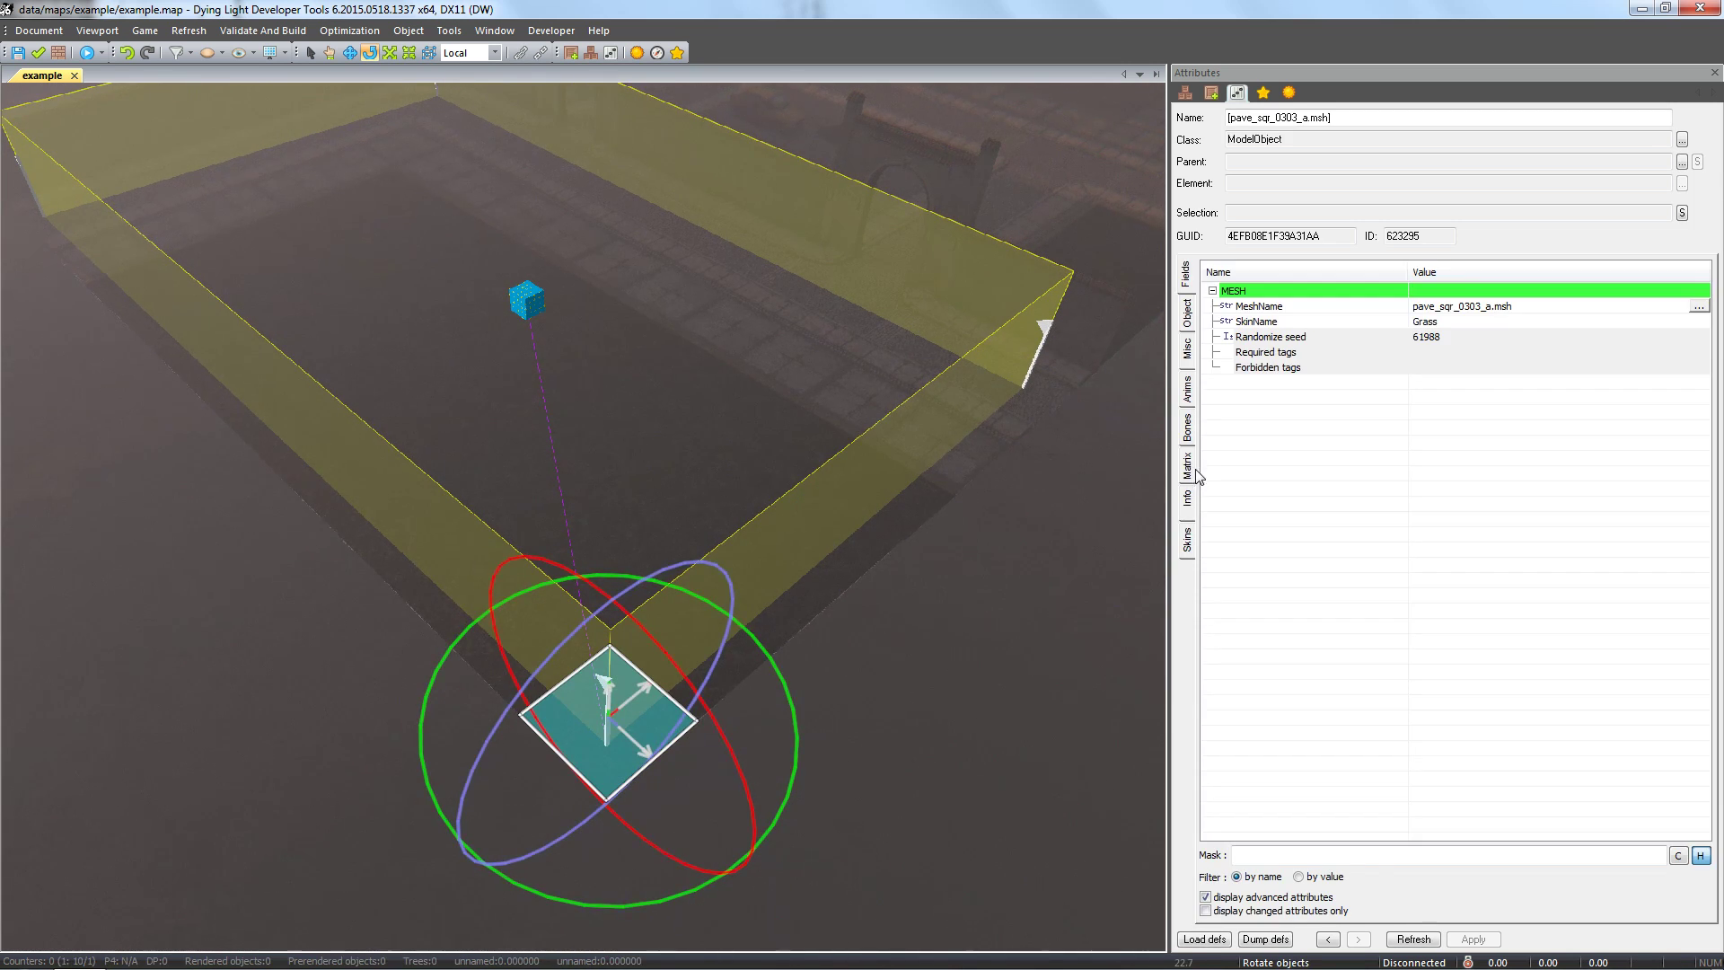
left_click(1190, 468)
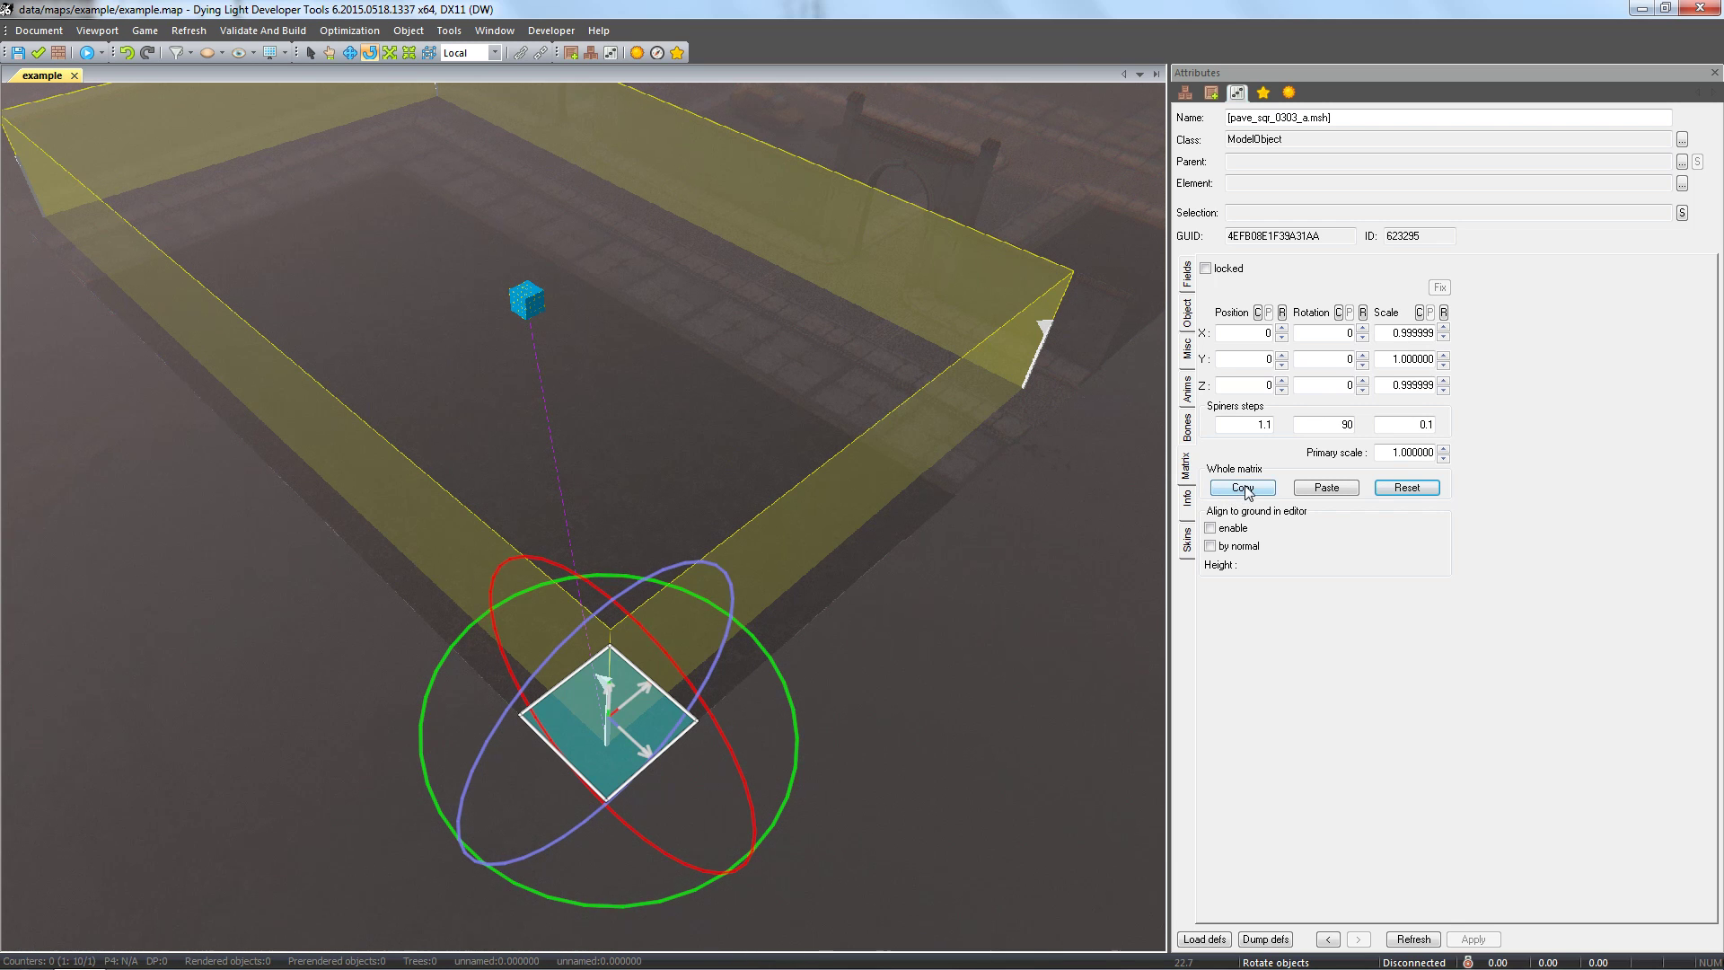
left_click(1244, 488)
left_click(863, 664)
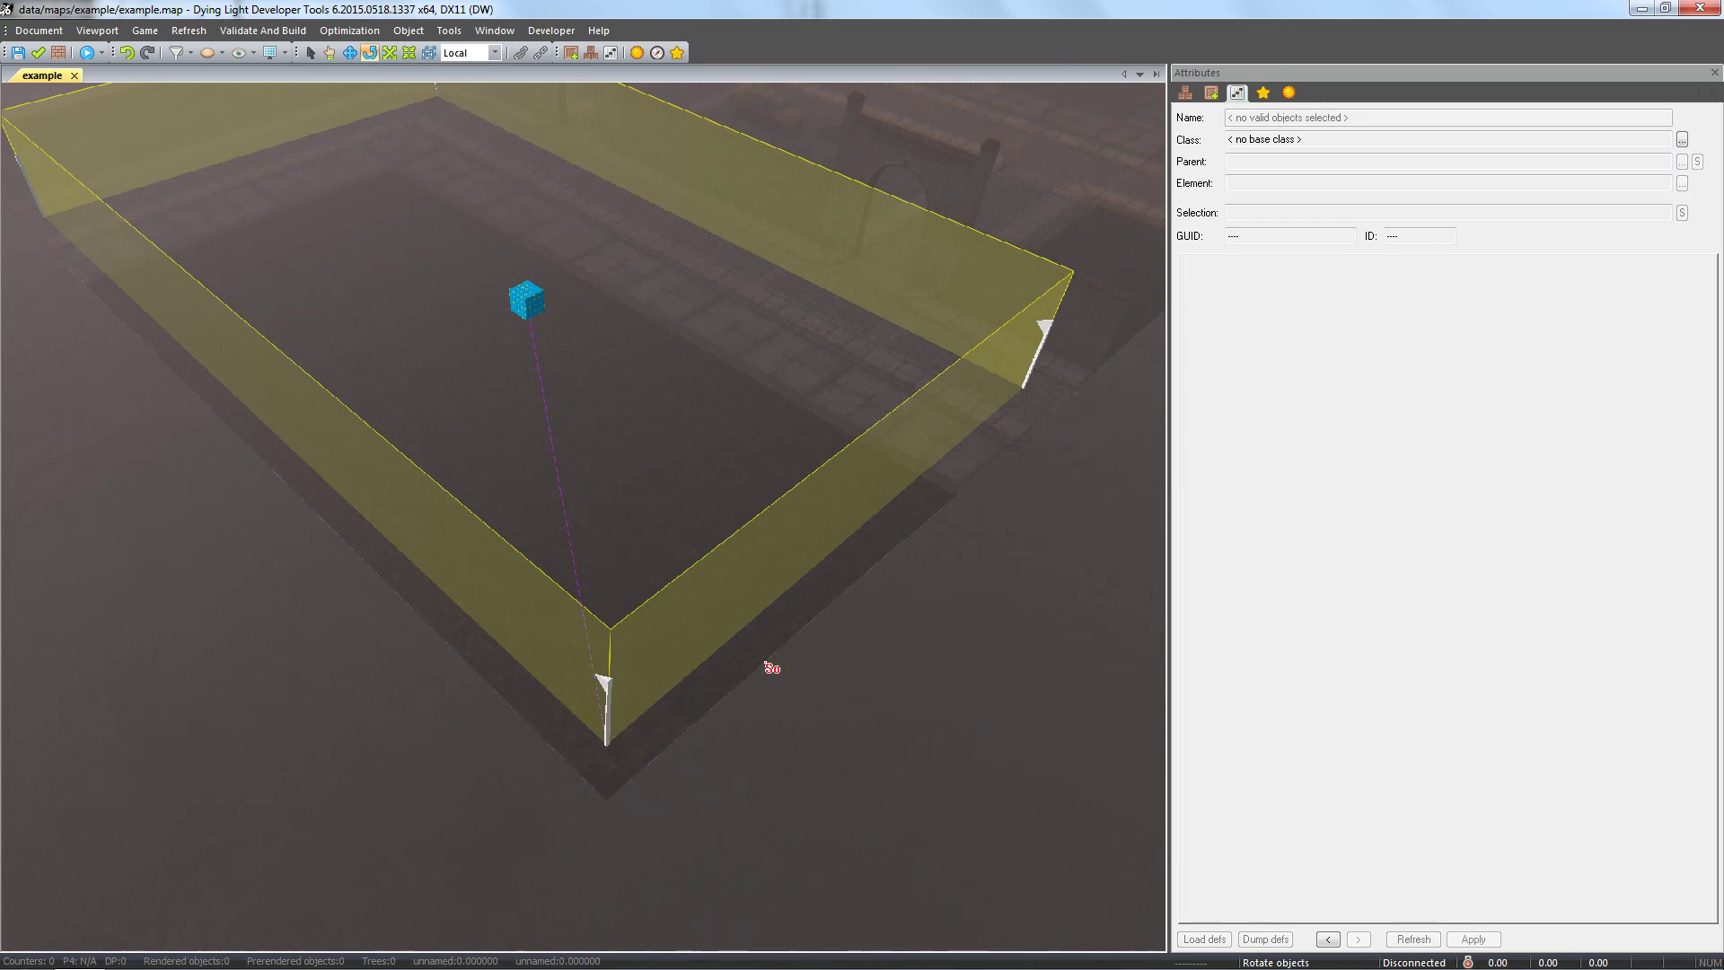
left_click(612, 693)
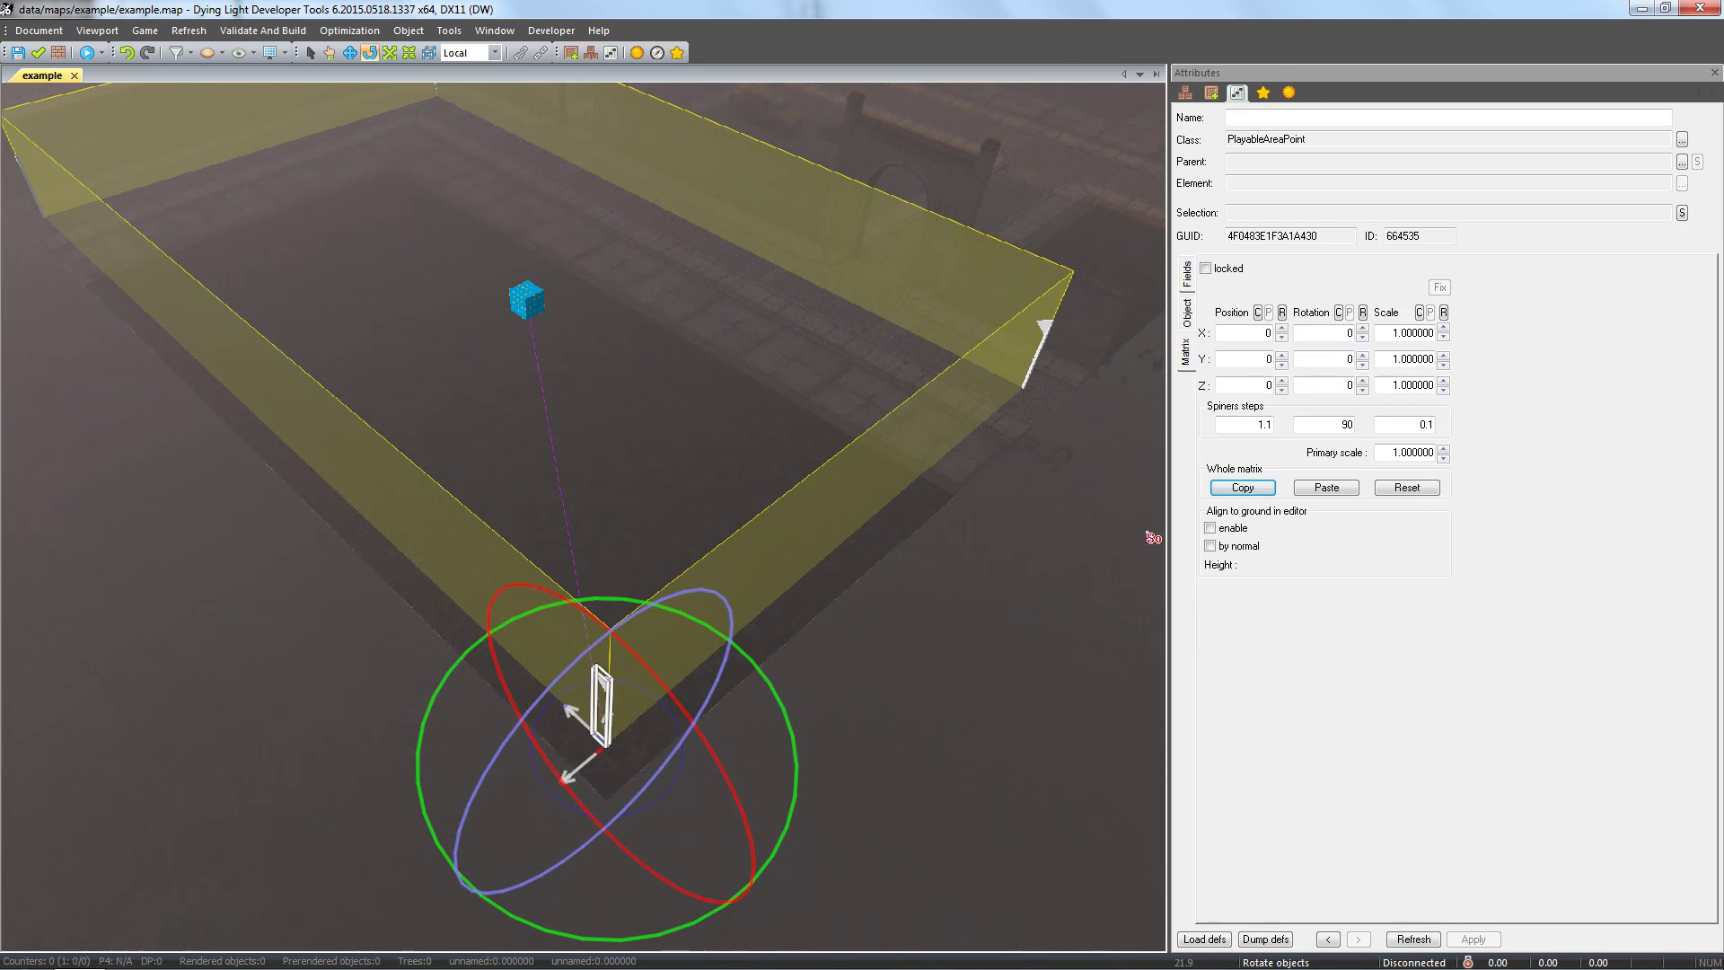
left_click(1327, 488)
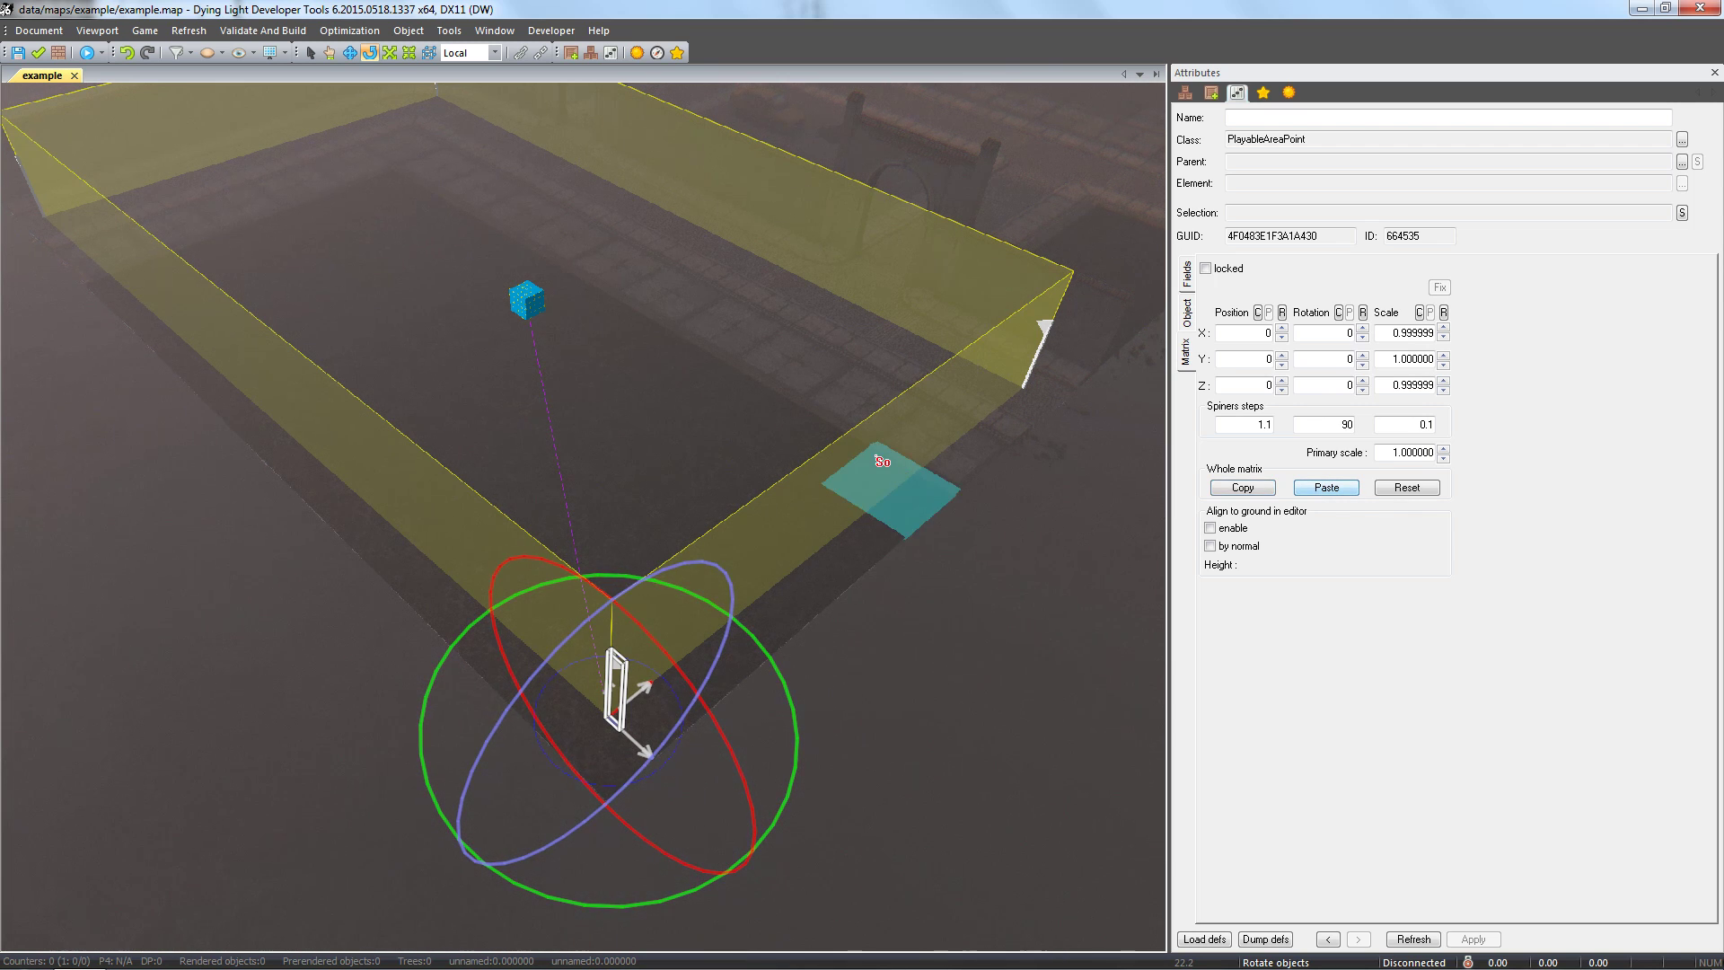
mouse_move(893, 489)
right_mouse_down()
mouse_move(720, 558)
mouse_move(1213, 92)
right_mouse_up()
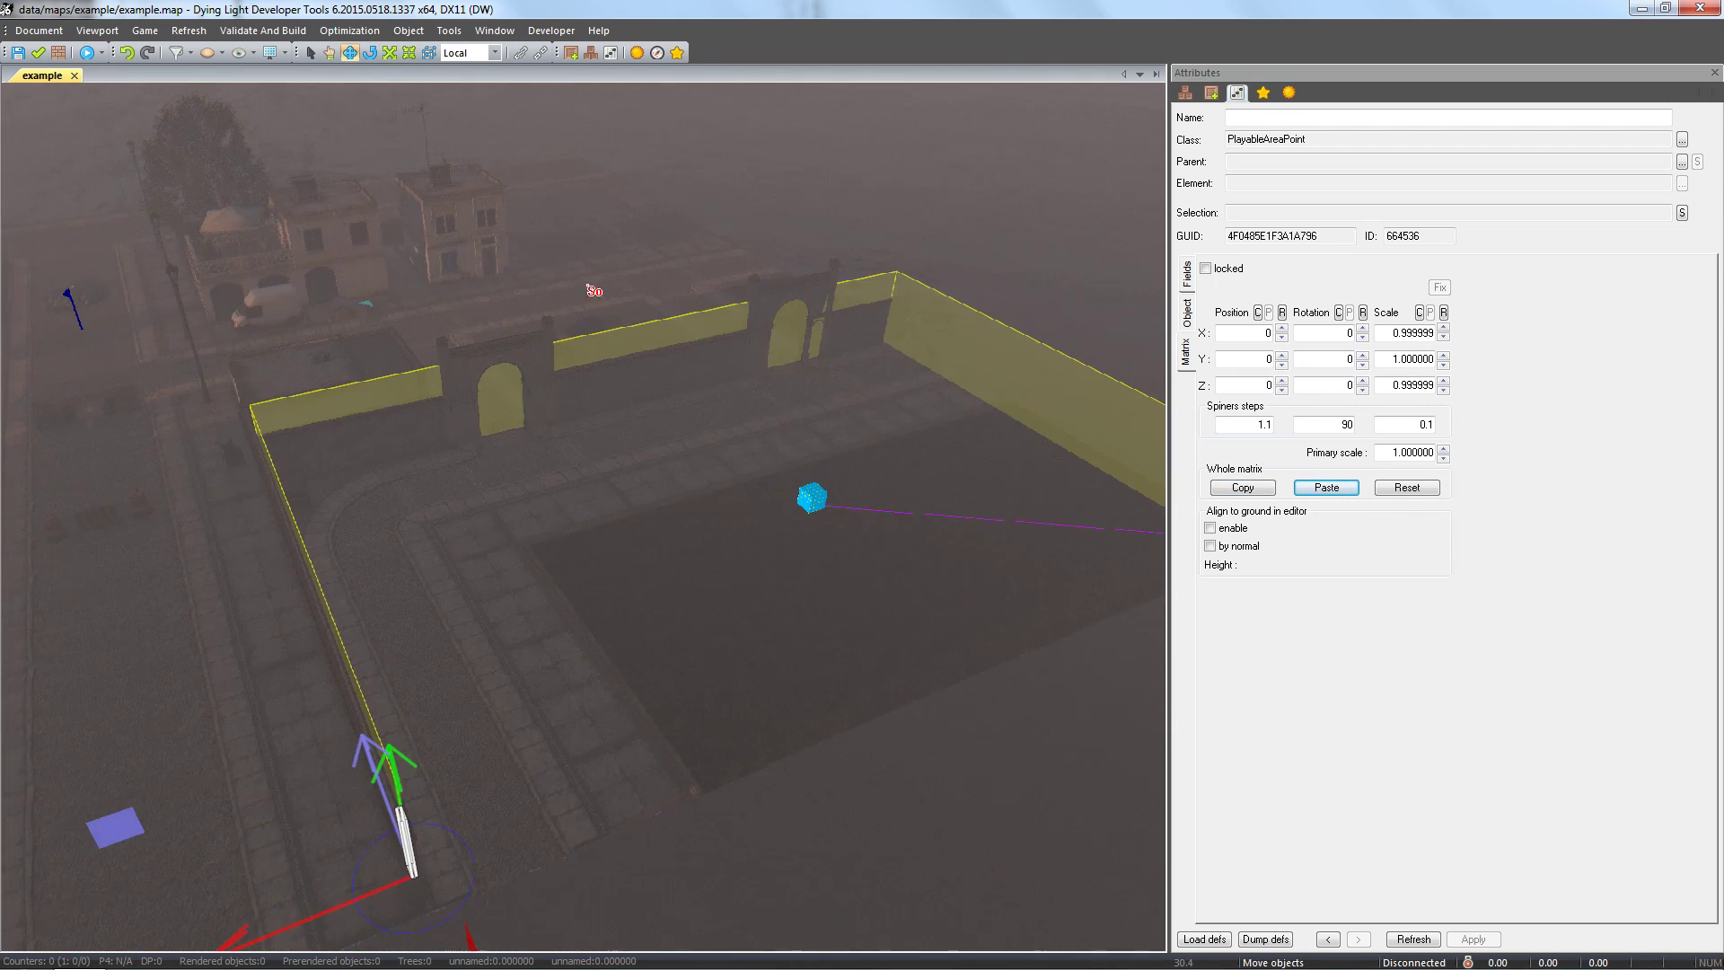
- Place MapStart at the courtyard floor centre, then compile the map with Play
left_click(1186, 93)
type("Ma")
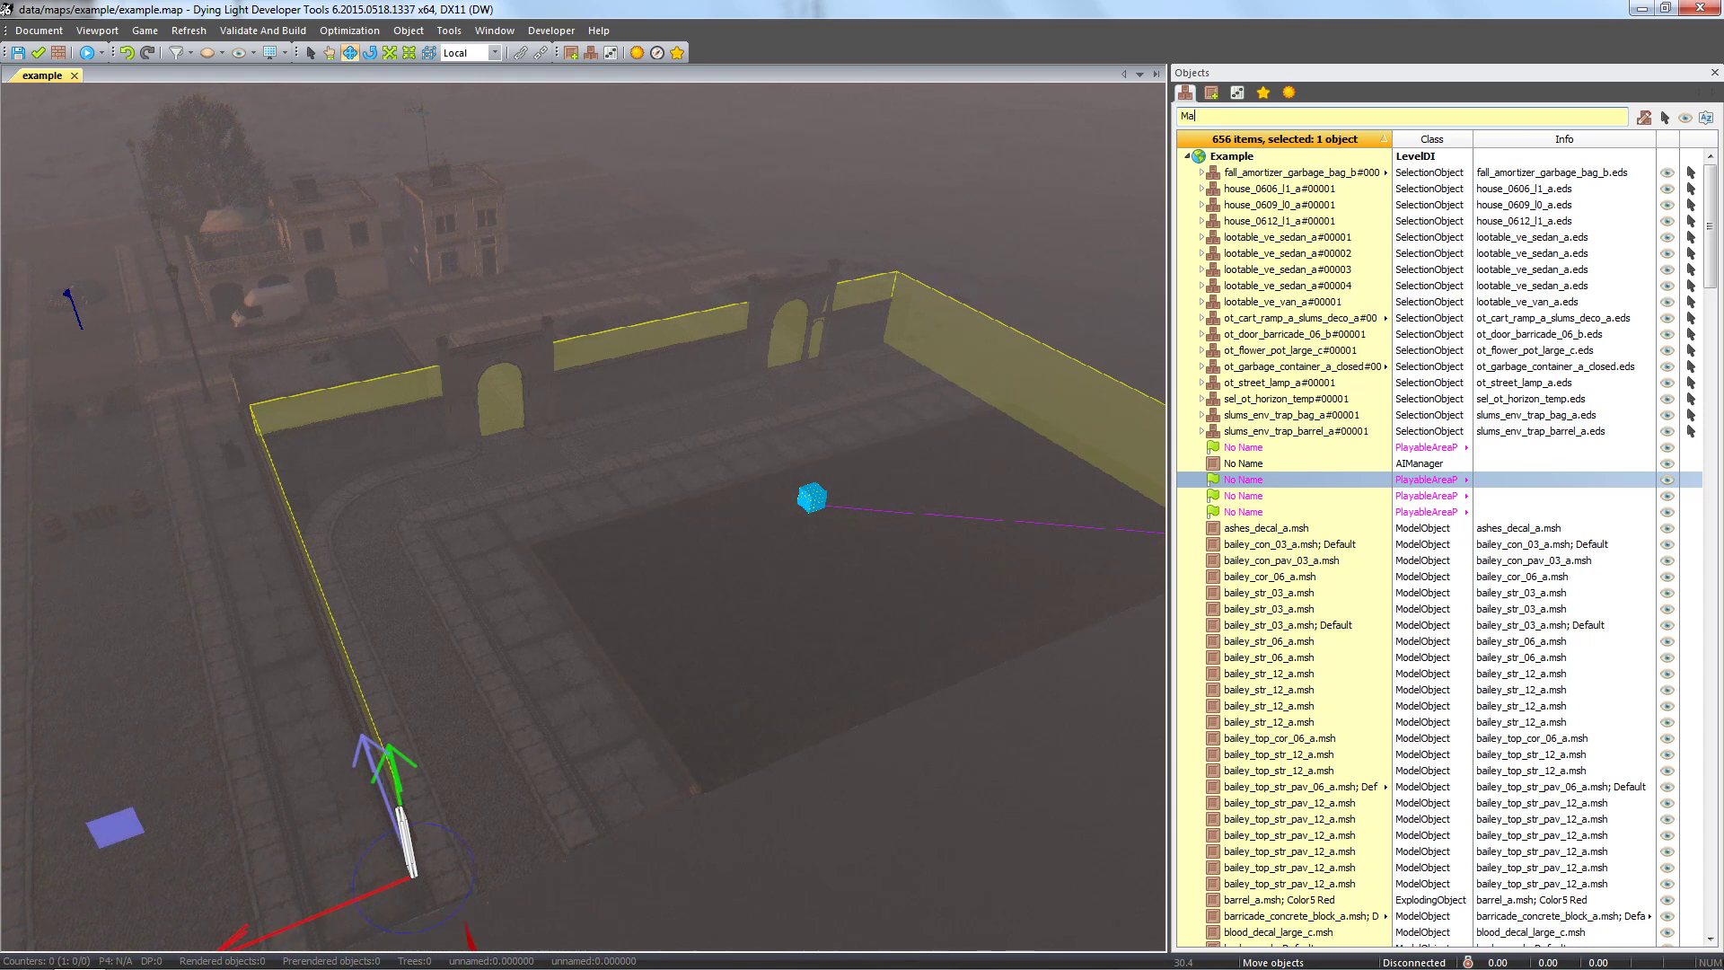
type("pSt")
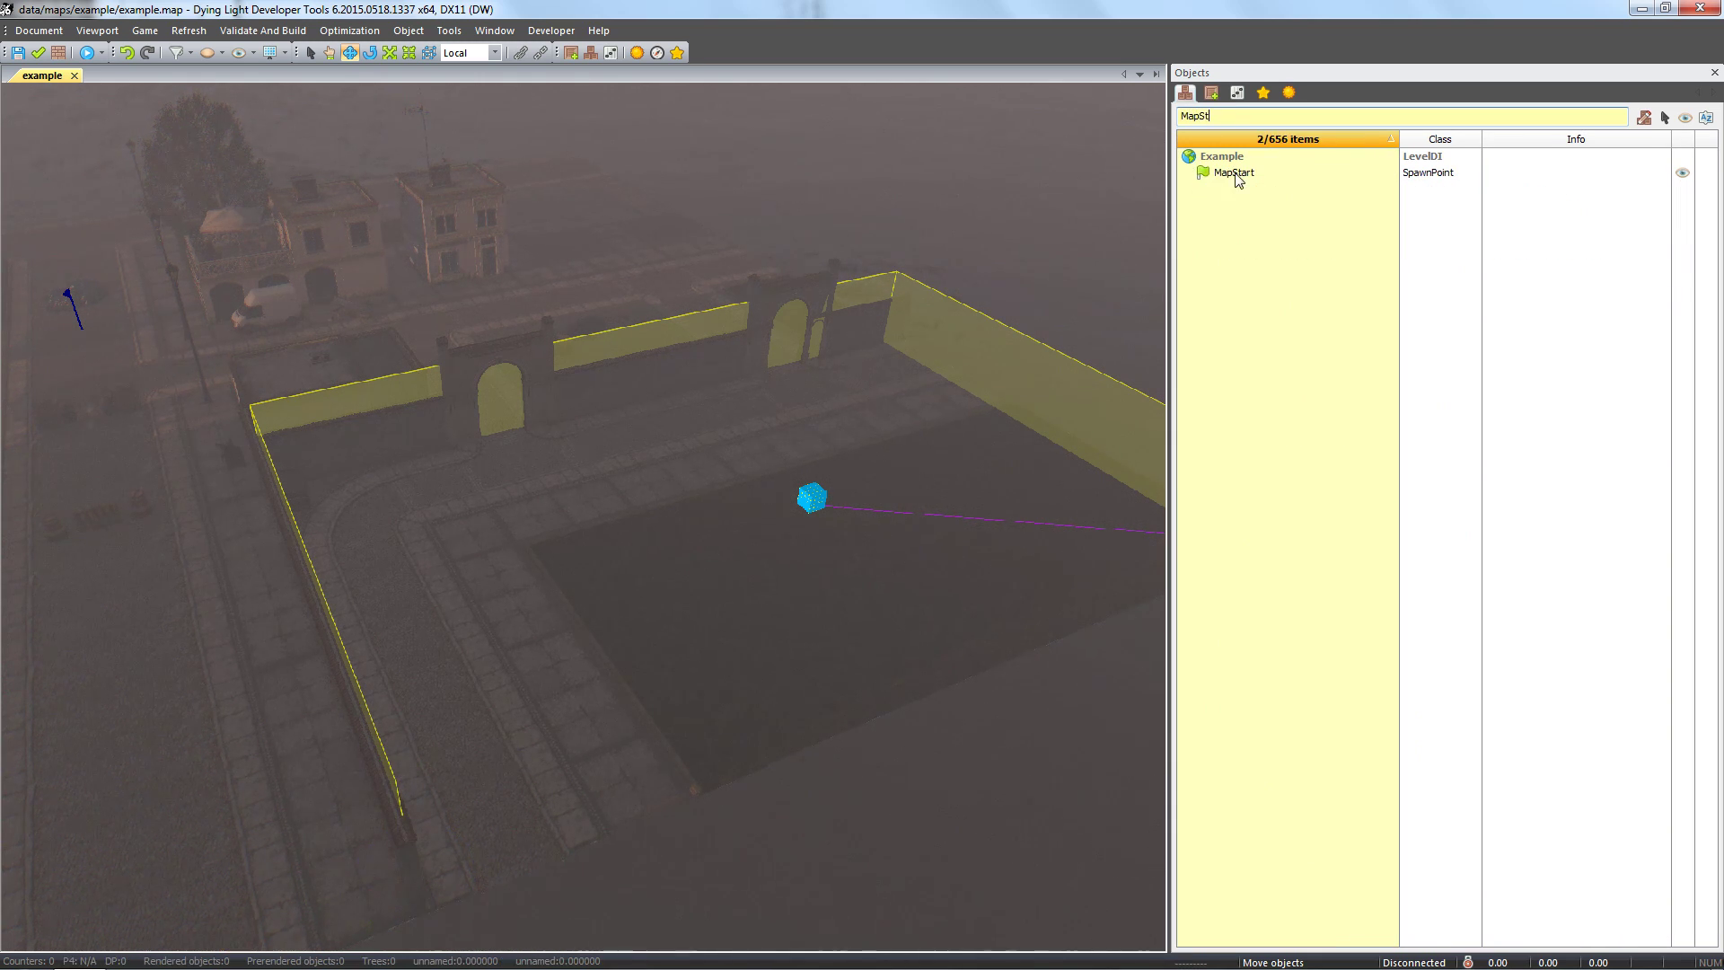
left_click(1236, 173)
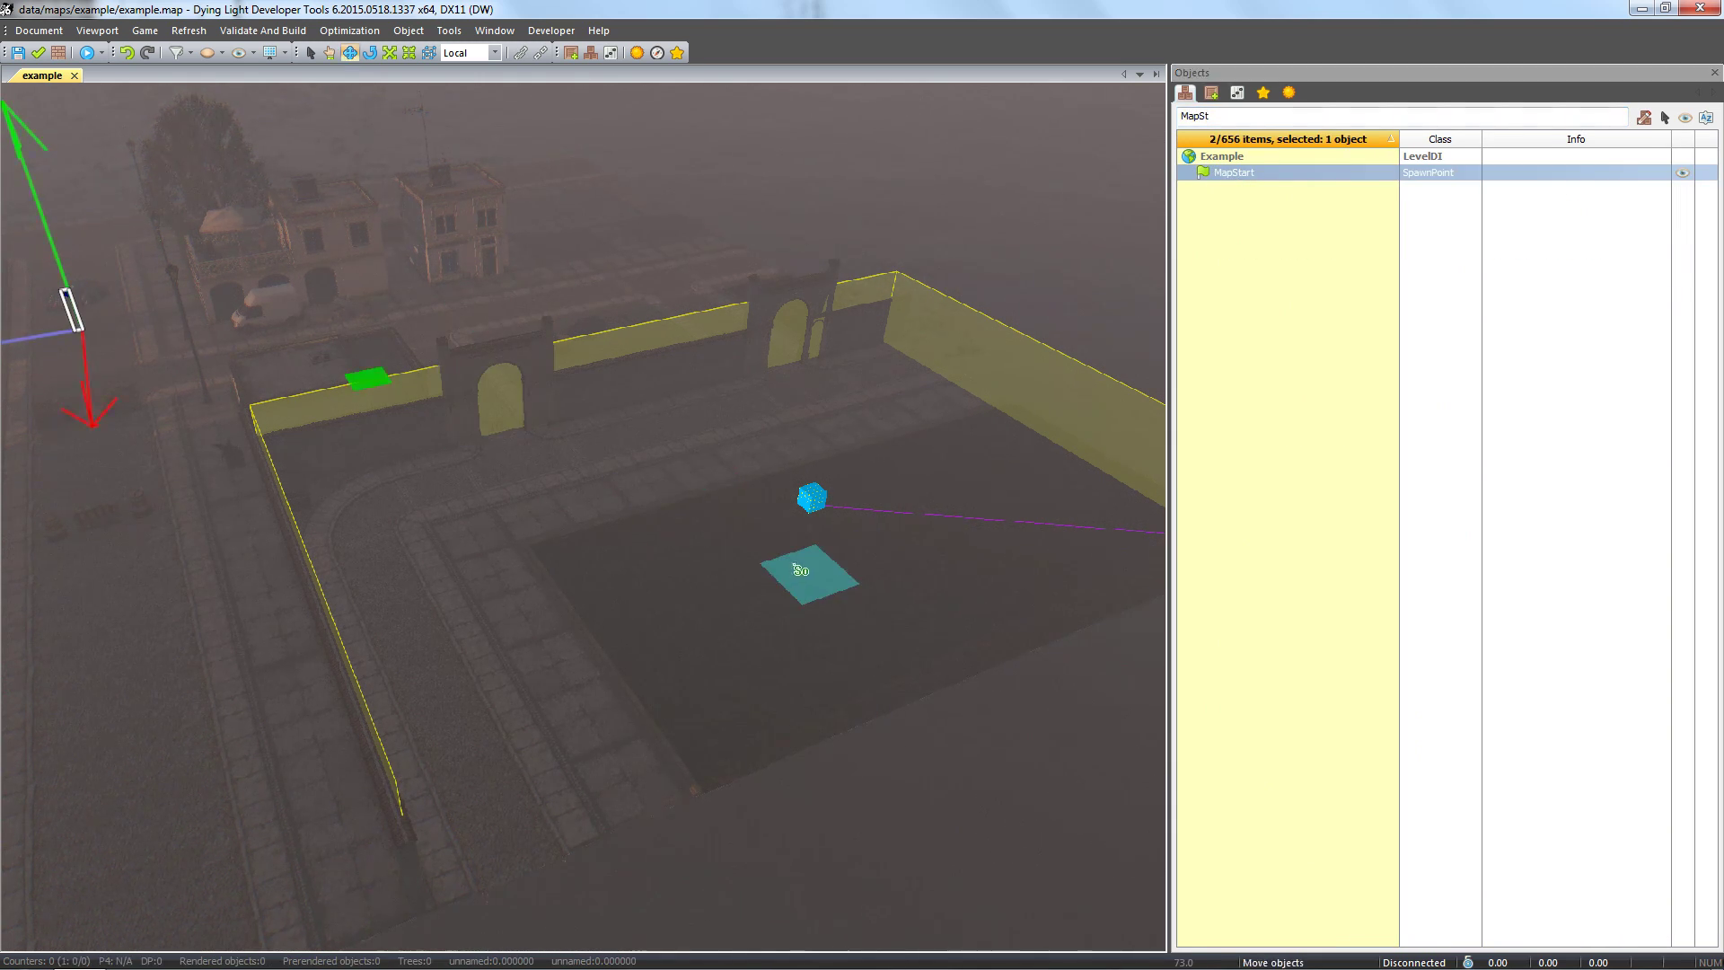
left_click(797, 560)
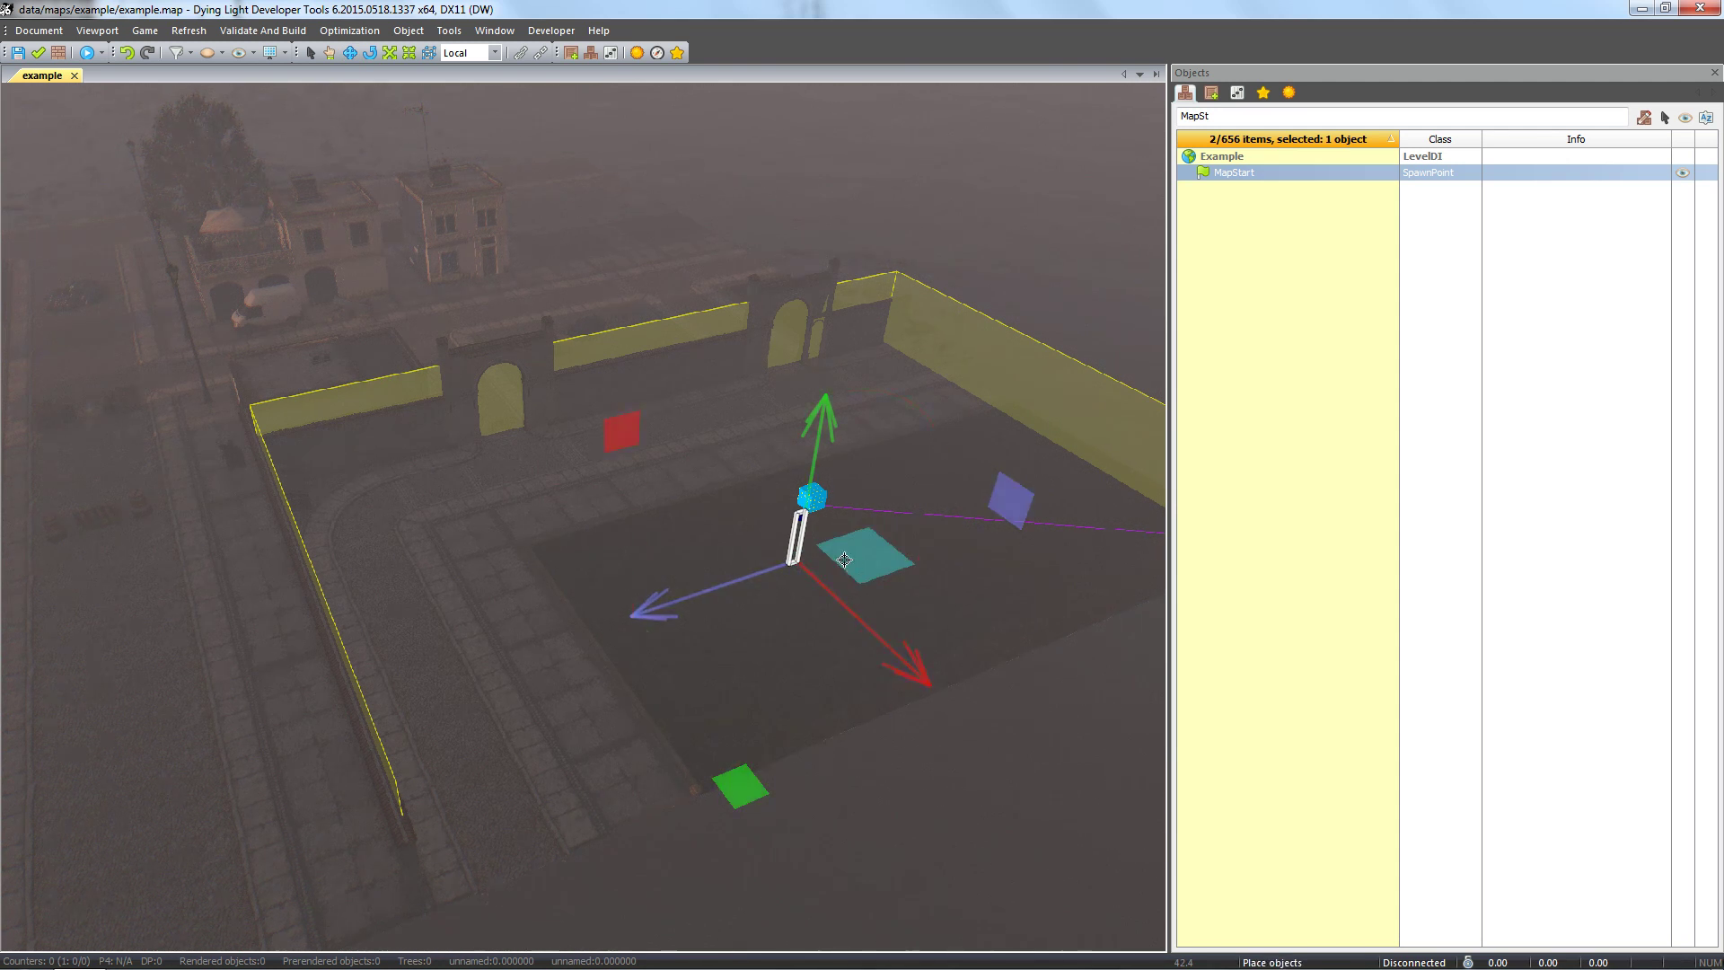
left_click(310, 52)
left_click(87, 54)
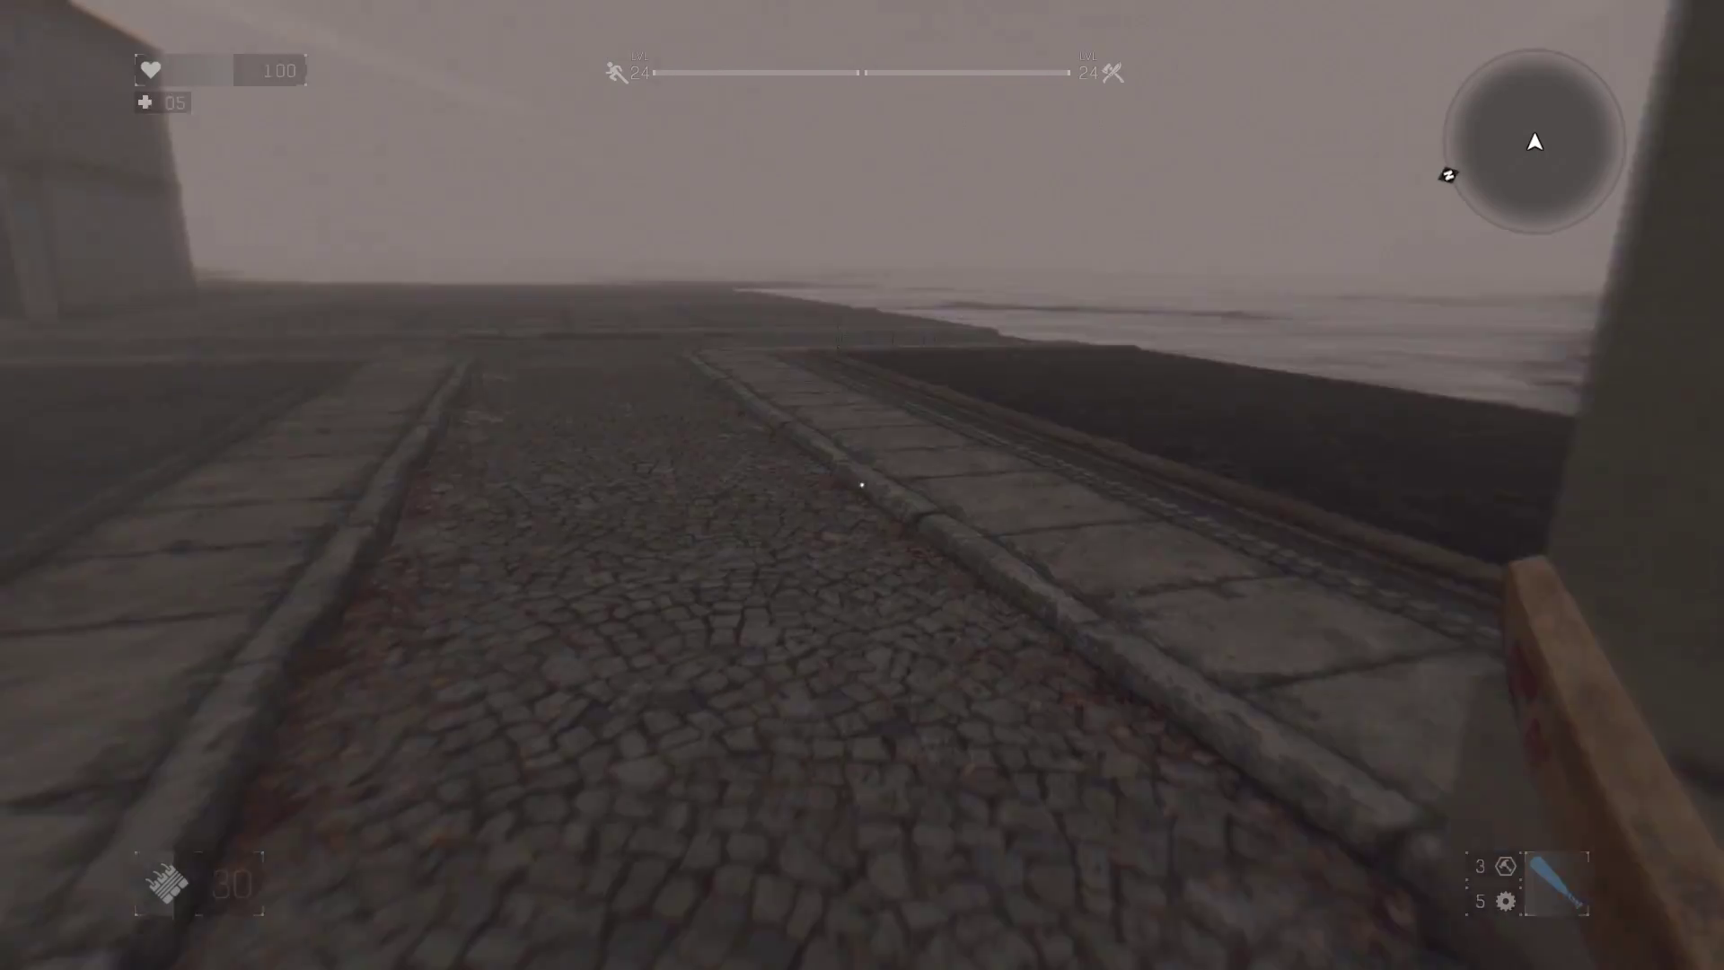
key("w")
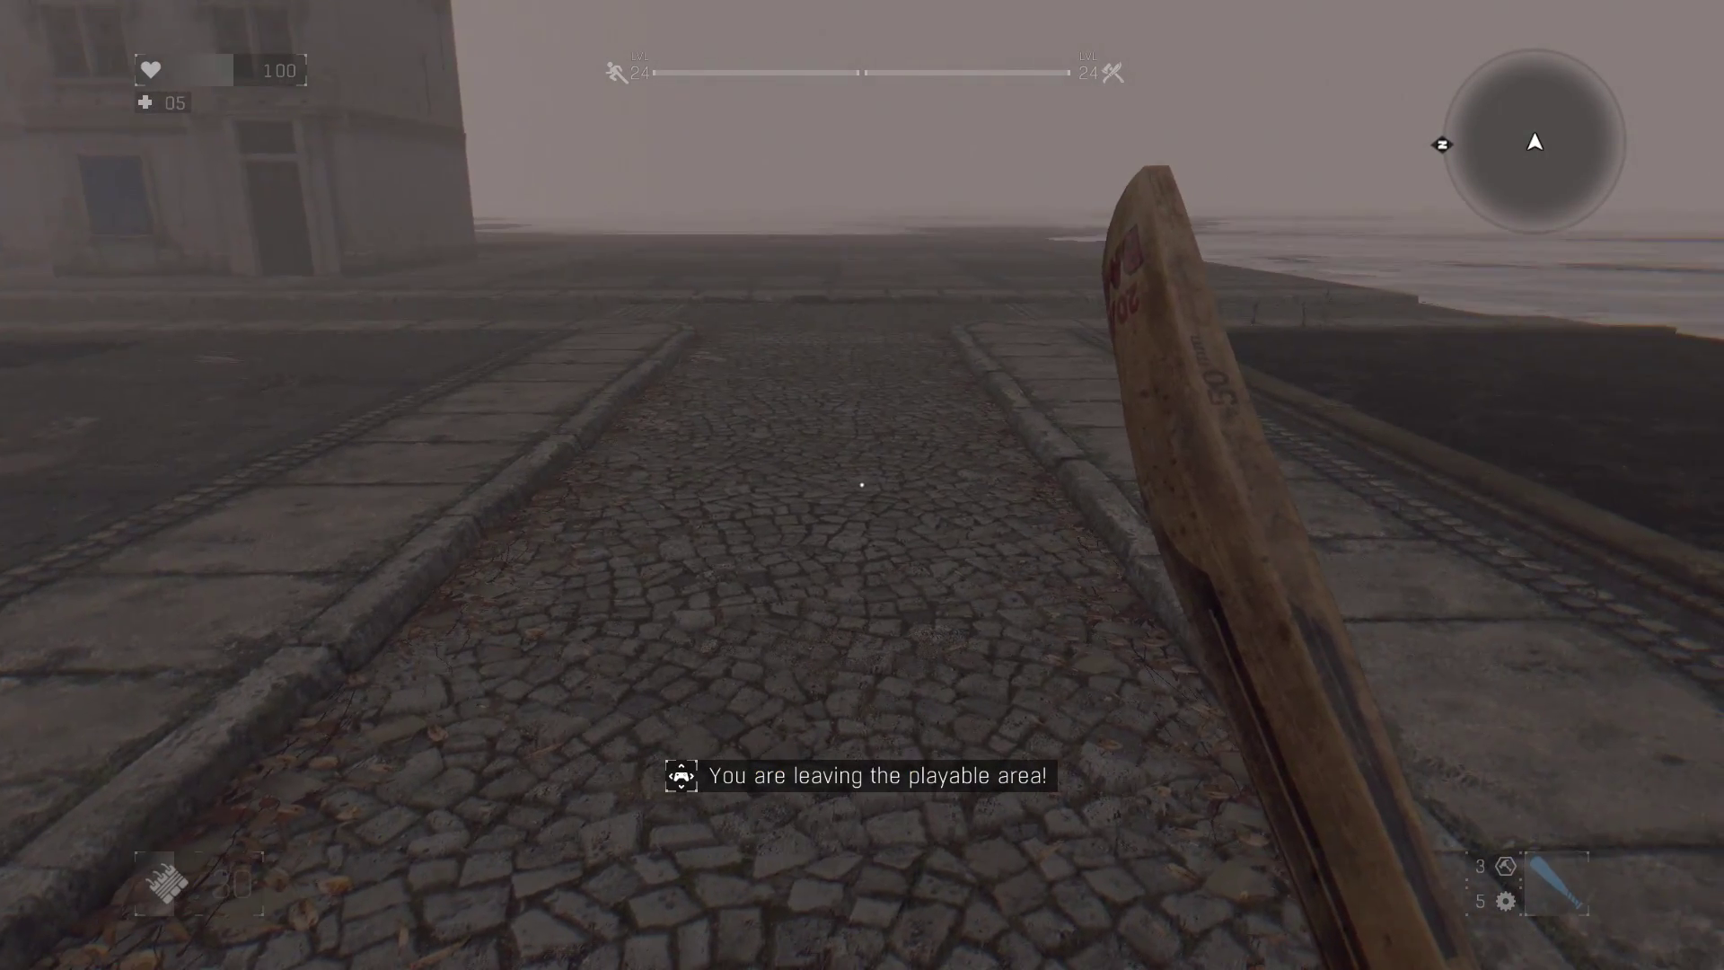